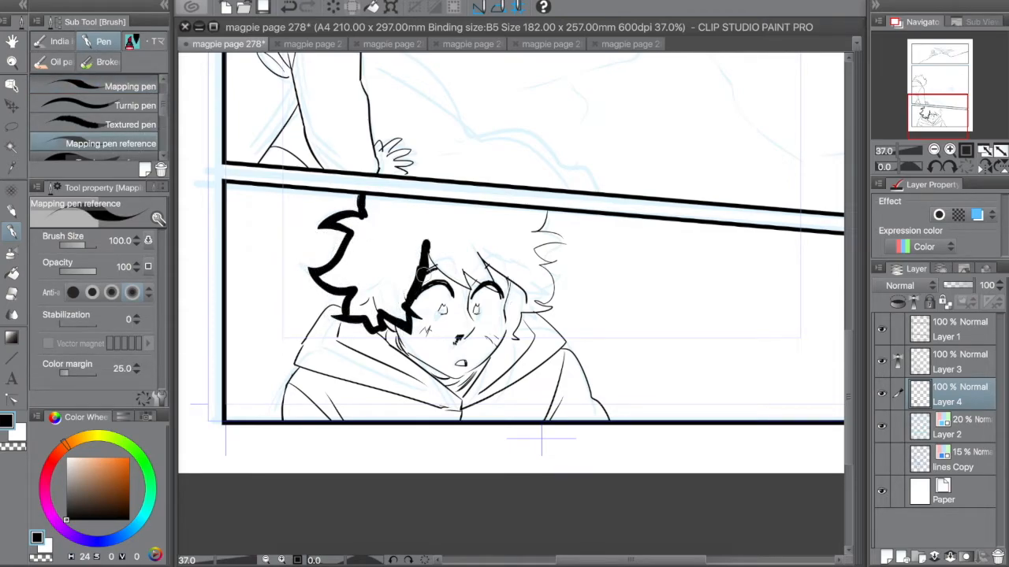
Finish the thick hair outline of the character in the bottom panel and fill the hair solid black
mouse_move(479, 258)
mouse_down()
mouse_move(456, 269)
mouse_move(525, 281)
mouse_move(514, 341)
mouse_move(518, 313)
mouse_move(545, 304)
mouse_move(542, 264)
mouse_move(556, 236)
mouse_move(532, 207)
mouse_move(508, 209)
mouse_move(520, 207)
mouse_up()
key(e)
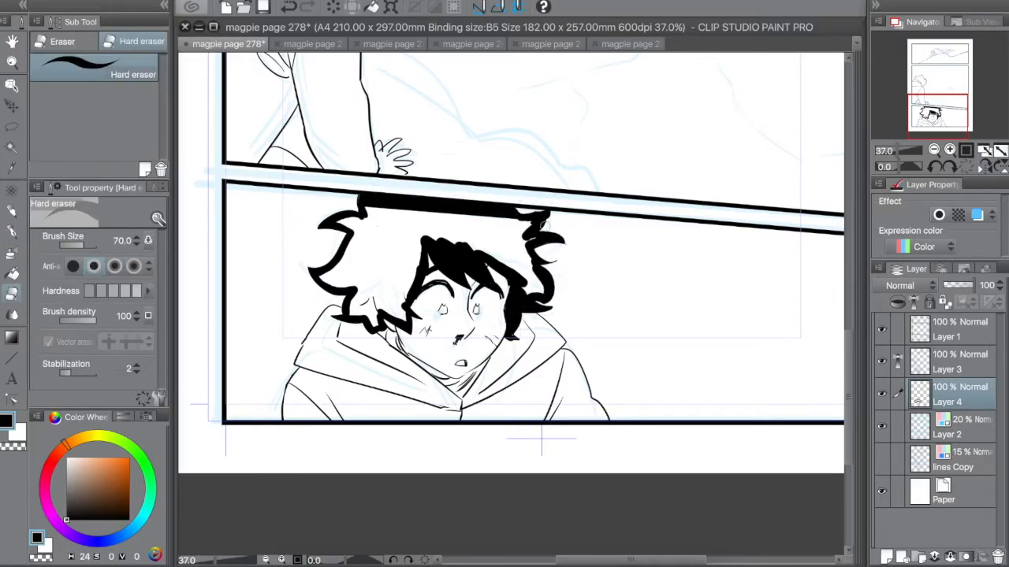
key(g)
click(411, 231)
key(p)
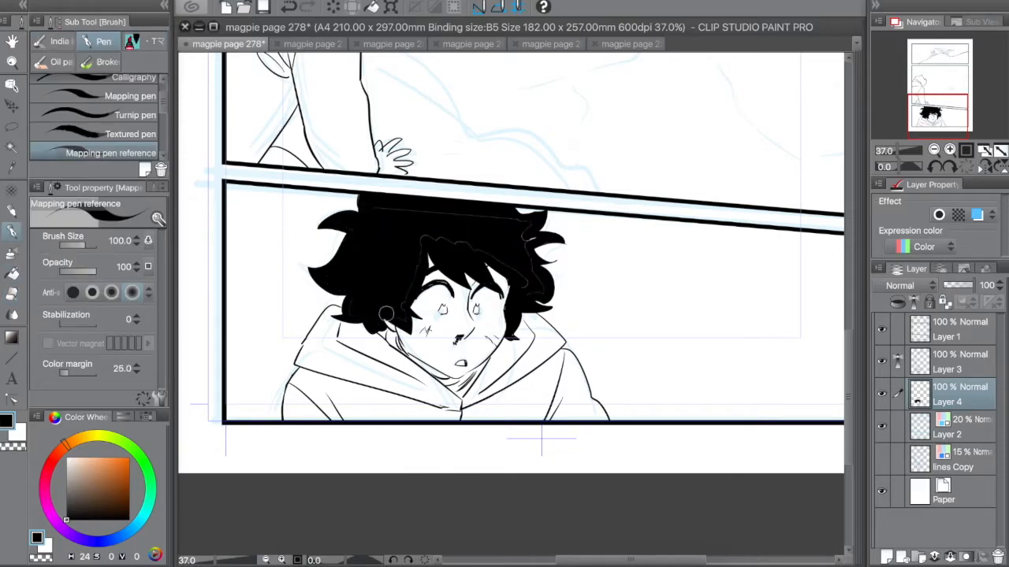
mouse_move(516, 272)
mouse_down()
mouse_move(526, 224)
mouse_move(382, 207)
mouse_up()
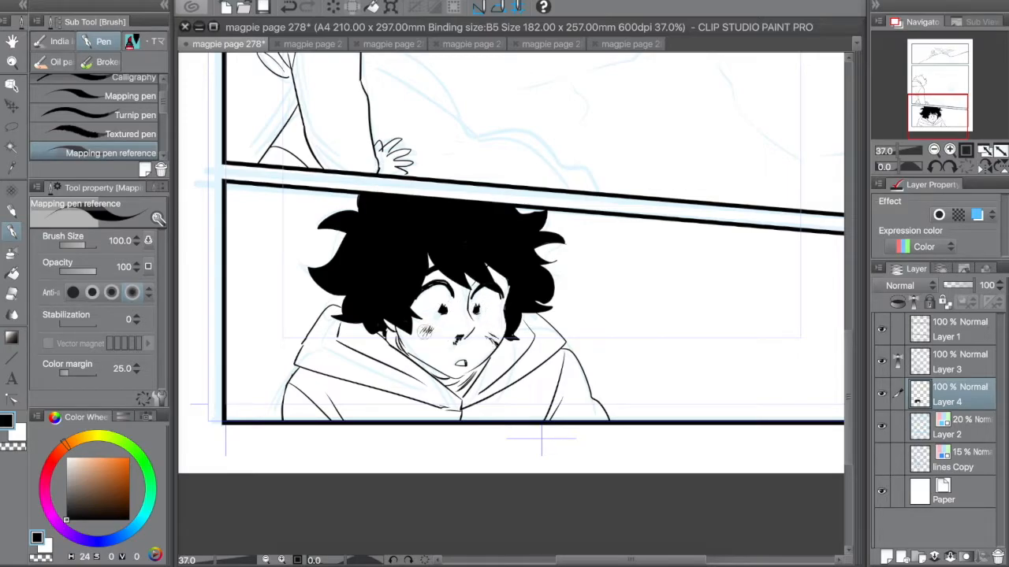
Ink the shadow along the jaw of the bottom-panel face and save the page
drag(448, 373, 414, 361)
mouse_move(927, 105)
mouse_down()
mouse_move(932, 98)
mouse_move(930, 107)
mouse_up()
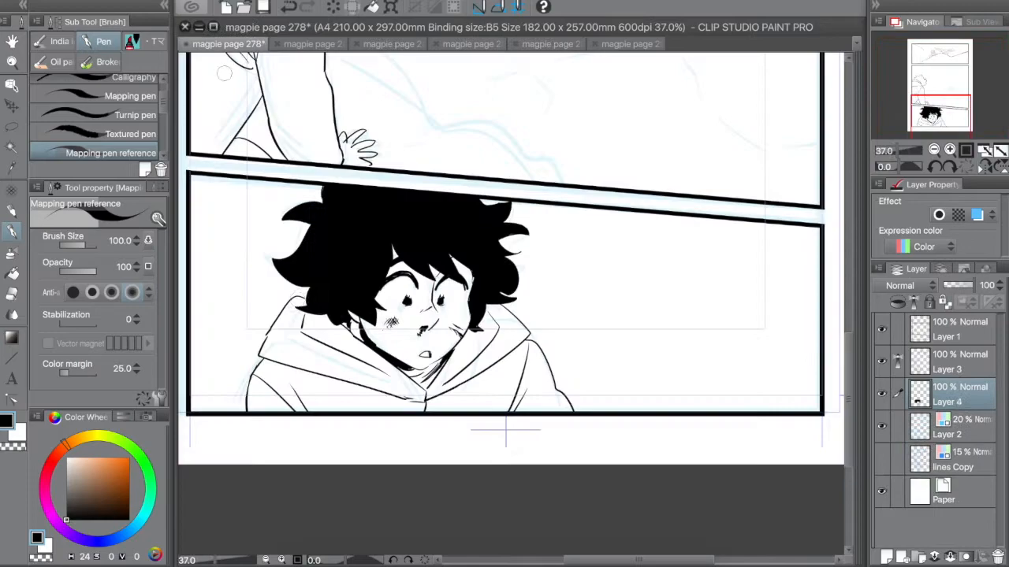
click(921, 106)
key(super+s)
Clean up the line art on Layer 3 and ink the middle-panel figure's hair solid black on Layer 4
mouse_move(920, 107)
mouse_down()
mouse_move(941, 63)
mouse_move(940, 93)
mouse_up()
click(960, 361)
key(e)
click(345, 350)
click(959, 394)
key(p)
mouse_move(249, 118)
mouse_down()
mouse_move(273, 123)
mouse_move(231, 129)
mouse_move(220, 147)
mouse_move(253, 148)
mouse_move(283, 169)
mouse_move(317, 223)
mouse_move(352, 180)
mouse_move(349, 145)
mouse_move(334, 149)
mouse_move(296, 114)
mouse_move(272, 111)
mouse_up()
click(300, 145)
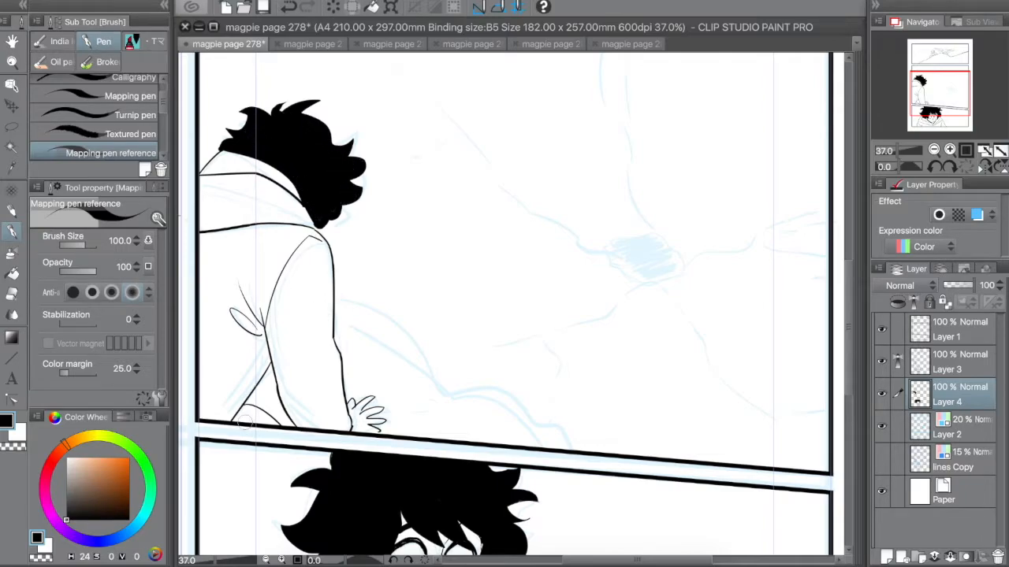
key(super+o)
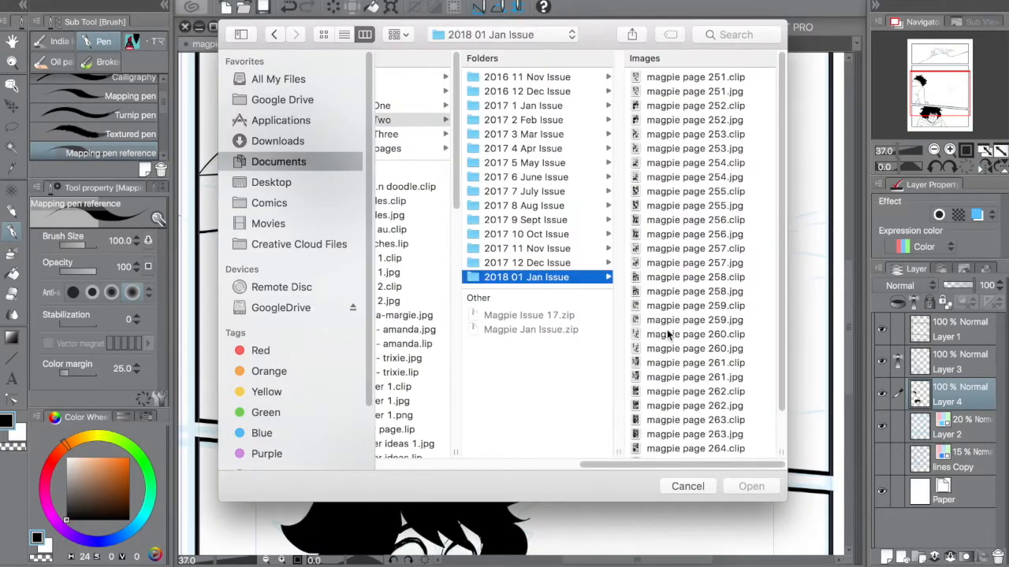
scroll(668, 338, down, 3)
click(672, 423)
click(686, 486)
Ink the dark patch under the middle-panel coat and blacken the hair and trousers of the small seated figure in the top panel
drag(241, 417, 246, 408)
mouse_move(932, 83)
mouse_down()
mouse_move(934, 99)
mouse_move(931, 51)
mouse_up()
mouse_move(403, 197)
mouse_down()
mouse_move(426, 193)
mouse_move(432, 203)
mouse_up()
mouse_move(391, 245)
mouse_down()
mouse_move(405, 254)
mouse_move(394, 258)
mouse_move(416, 255)
mouse_up()
drag(438, 239, 434, 241)
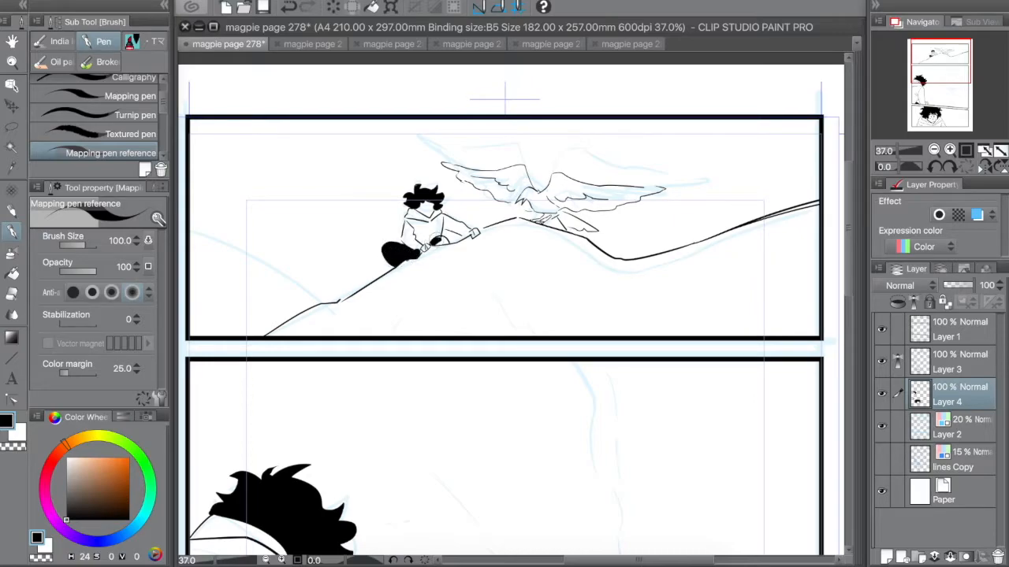
Shade the wings and tail of the flying bird in the top panel with black
mouse_move(443, 164)
mouse_down()
mouse_move(533, 212)
mouse_move(522, 175)
mouse_move(528, 195)
mouse_move(564, 186)
mouse_move(595, 201)
mouse_move(659, 187)
mouse_move(630, 199)
mouse_up()
mouse_move(541, 207)
mouse_down()
mouse_move(574, 227)
mouse_move(599, 226)
mouse_up()
key(e)
Outline a jagged patch in the middle panel's right half, fill it black and add a white highlight at its tip
drag(926, 74, 934, 99)
key(p)
mouse_move(637, 231)
mouse_down()
mouse_move(587, 245)
mouse_move(611, 272)
mouse_move(661, 267)
mouse_move(651, 238)
mouse_move(636, 232)
mouse_move(617, 250)
mouse_move(605, 240)
mouse_move(640, 235)
mouse_move(612, 239)
mouse_move(623, 235)
mouse_move(615, 240)
mouse_move(607, 272)
mouse_up()
key(g)
click(635, 265)
key(p)
key(e)
key(p)
key(x)
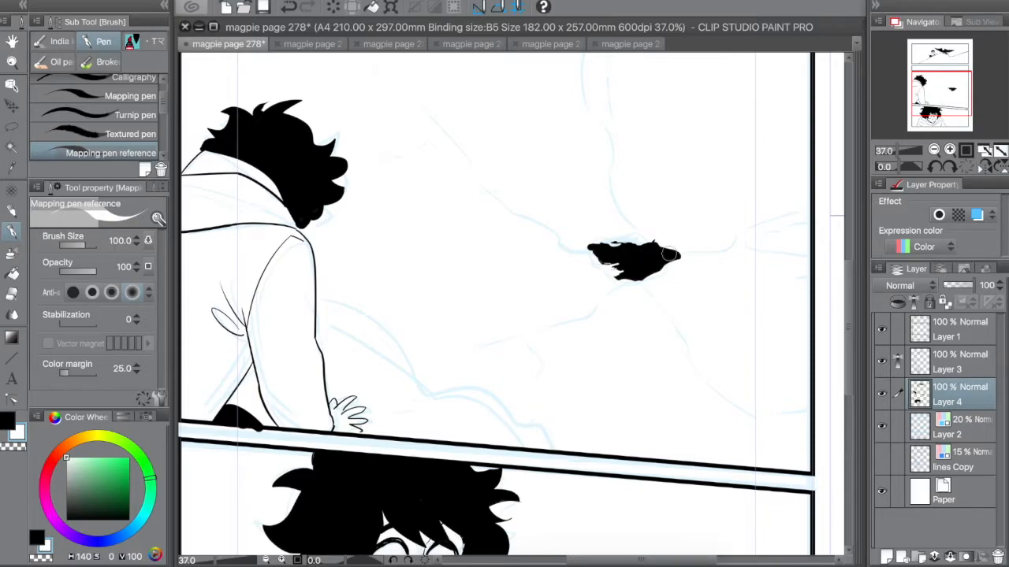
key(ctrl+minus)
key(b)
key(x)
Ink the ridge line running from the figure's arm down to the middle panel's lower border, with a broken line beneath it
key(p)
drag(339, 292, 550, 431)
mouse_move(445, 388)
mouse_down()
mouse_move(389, 357)
mouse_move(353, 355)
mouse_up()
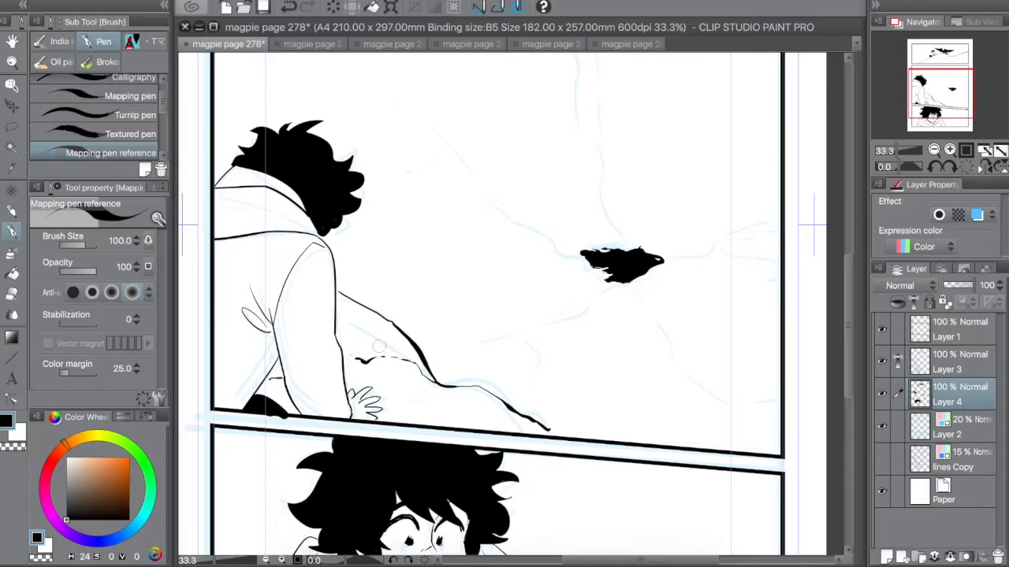
Draw a ribbed cylindrical object at the middle panel's lower border and a rounded shape beside the figure's sleeve
mouse_move(407, 420)
mouse_down()
mouse_move(439, 399)
mouse_move(454, 426)
mouse_up()
drag(431, 405, 454, 424)
mouse_move(346, 320)
mouse_down()
mouse_move(359, 347)
mouse_move(341, 334)
mouse_up()
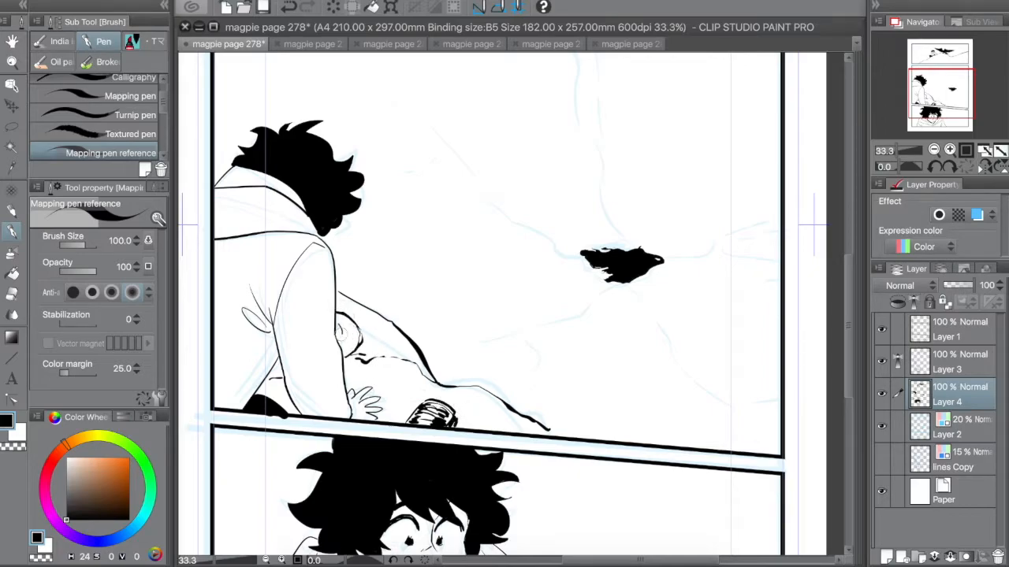
key(e)
click(356, 324)
key(p)
Add black shading to the folds beneath the coat and build up solid shadows along the ridge line
drag(280, 369, 268, 375)
mouse_move(395, 360)
mouse_down()
mouse_move(411, 364)
mouse_move(398, 366)
mouse_up()
drag(477, 409, 556, 435)
mouse_move(438, 385)
mouse_down()
mouse_move(405, 372)
mouse_move(430, 368)
mouse_move(430, 378)
mouse_move(379, 355)
mouse_move(386, 319)
mouse_move(352, 316)
mouse_move(380, 331)
mouse_move(331, 282)
mouse_move(372, 319)
mouse_up()
key(e)
key(p)
key(e)
key(p)
Clean up lines beside the sleeve and extend the black rubble shadows along the middle panel's lower border
key(e)
drag(329, 282, 322, 275)
key(p)
drag(354, 362, 361, 360)
drag(270, 385, 295, 412)
drag(399, 376, 371, 376)
click(465, 430)
mouse_move(465, 431)
mouse_down()
mouse_move(514, 418)
mouse_move(572, 441)
mouse_up()
Ink irregular crack lines from the black patch toward the ridge and the upper left, plus an arc beside the sleeve
drag(446, 368, 508, 347)
drag(584, 308, 615, 278)
drag(588, 309, 495, 352)
click(933, 149)
drag(582, 254, 483, 176)
drag(395, 291, 437, 308)
Draw and shade the folded debris piece above the rubble at the middle panel's lower border
drag(509, 343, 541, 382)
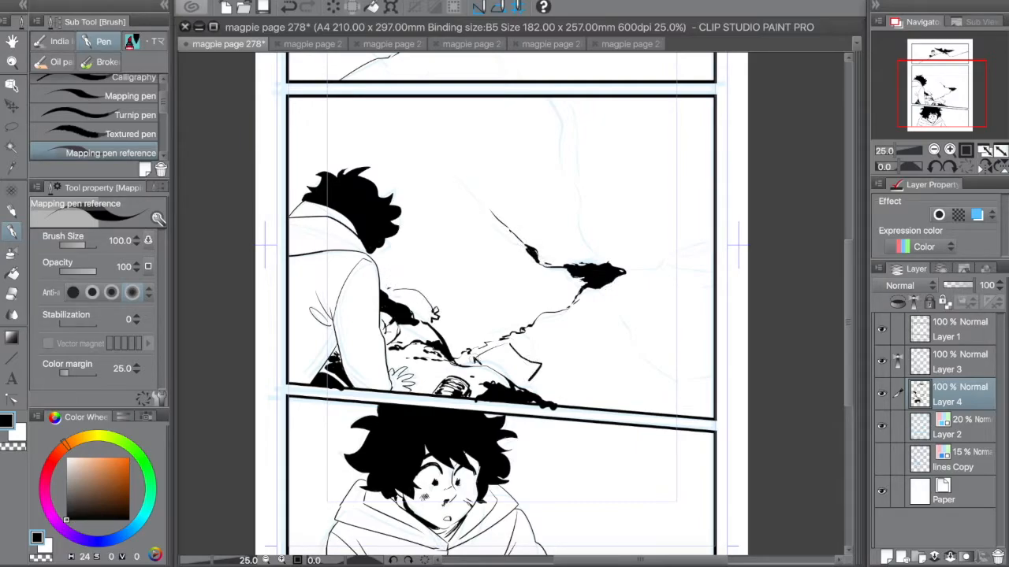
mouse_move(495, 349)
mouse_down()
mouse_move(533, 376)
mouse_move(523, 385)
mouse_up()
key(e)
key(p)
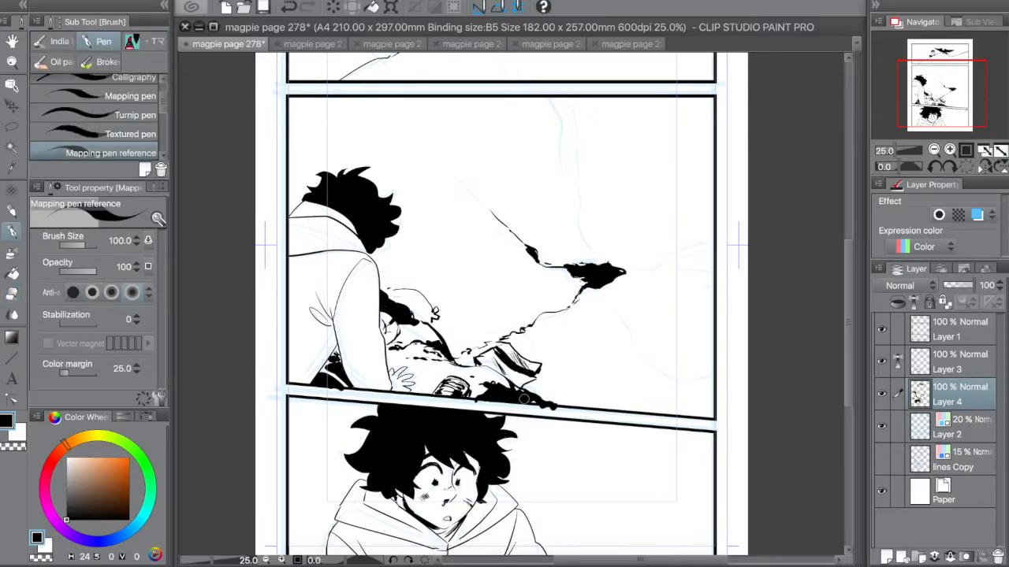
Ink the tilted thick slab at the middle panel's upper border, with its edges and surface marks
key(e)
key(p)
mouse_move(486, 145)
mouse_down()
mouse_move(551, 115)
mouse_move(552, 151)
mouse_up()
mouse_move(489, 158)
mouse_down()
mouse_move(549, 159)
mouse_move(538, 104)
mouse_move(535, 136)
mouse_move(495, 157)
mouse_move(498, 136)
mouse_move(565, 134)
mouse_move(545, 130)
mouse_move(555, 143)
mouse_move(480, 167)
mouse_up()
key(e)
key(p)
mouse_move(483, 142)
mouse_down()
mouse_move(477, 167)
mouse_move(556, 146)
mouse_up()
key(e)
key(p)
mouse_move(420, 99)
mouse_down()
mouse_move(467, 141)
mouse_move(540, 166)
mouse_move(472, 179)
mouse_move(465, 143)
mouse_move(556, 154)
mouse_up()
key(e)
key(p)
drag(477, 135, 472, 149)
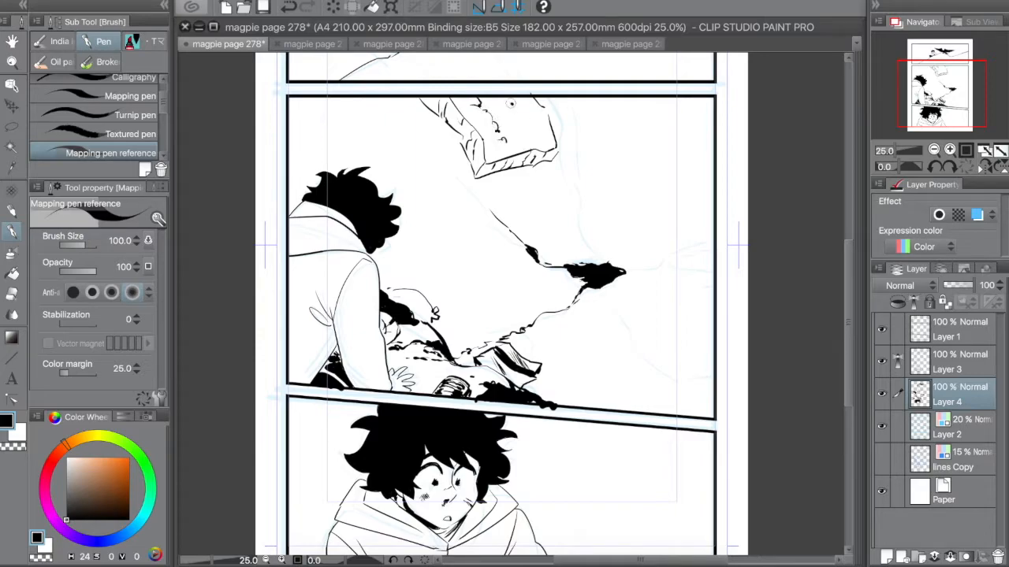
drag(439, 90, 512, 164)
Hatch the slab's lower side with the Diagonal line brush at size 40
key(b)
key(b)
key(b)
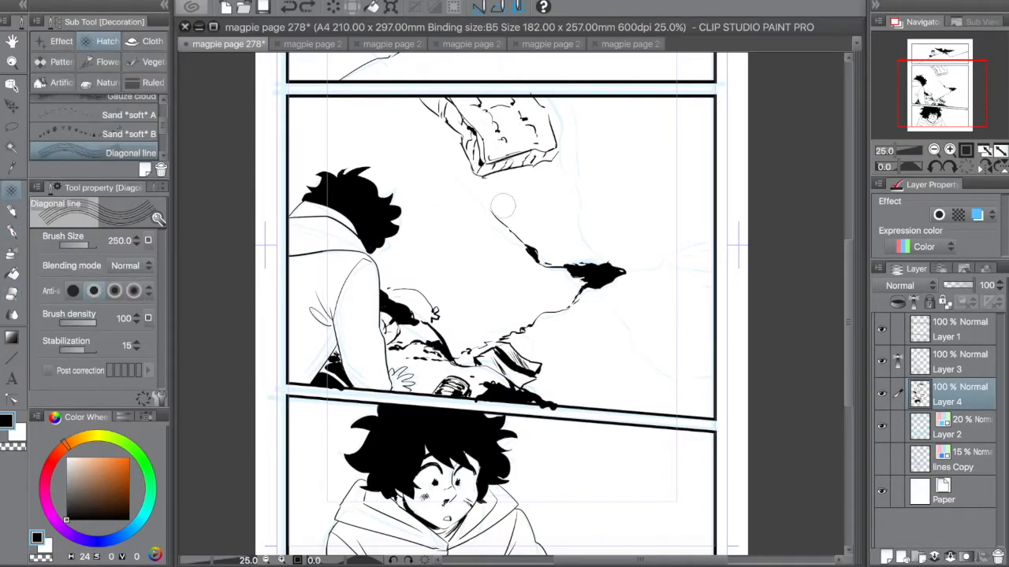
key([)
mouse_move(495, 165)
mouse_down()
mouse_move(478, 170)
mouse_move(556, 154)
mouse_up()
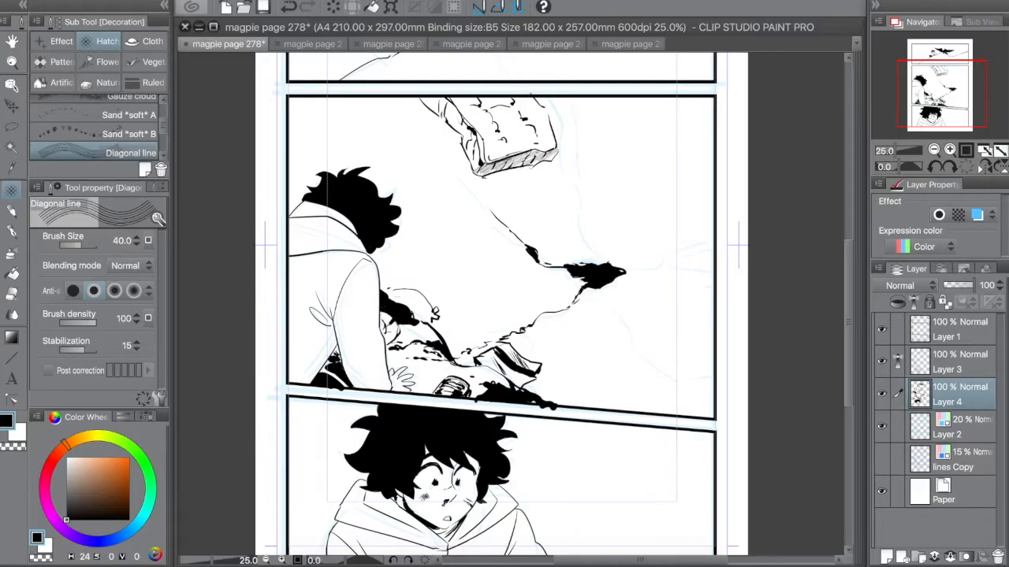
Ink the rough black clump beside the slab and a thin line descending toward the central black patch
key(e)
key(p)
mouse_move(454, 134)
mouse_down()
mouse_move(410, 101)
mouse_move(457, 146)
mouse_up()
drag(564, 193, 585, 240)
Lasso the slab with its black clump and scale the selection down toward the upper left
key(m)
mouse_move(390, 122)
mouse_down()
mouse_move(444, 171)
mouse_move(390, 119)
mouse_up()
key(ctrl+t)
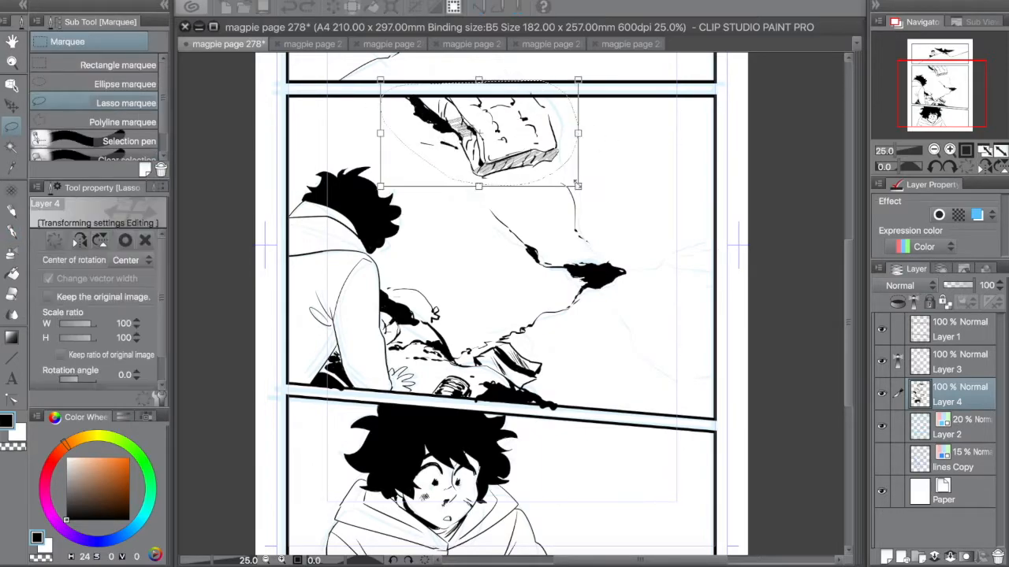
drag(576, 183, 542, 150)
key(Return)
Draw a contour line above the figure's head and a line from the central black patch to the middle panel's right border
key(e)
key(p)
mouse_move(312, 122)
mouse_down()
mouse_move(343, 130)
mouse_move(383, 162)
mouse_up()
drag(624, 277, 713, 220)
Outline two pointed shapes at the middle panel's upper and right borders and fill them black
drag(638, 93, 640, 155)
mouse_move(642, 151)
mouse_down()
mouse_move(684, 96)
mouse_move(640, 155)
mouse_move(654, 134)
mouse_up()
key(g)
click(660, 110)
key(p)
mouse_move(674, 238)
mouse_down()
mouse_move(715, 177)
mouse_move(709, 216)
mouse_up()
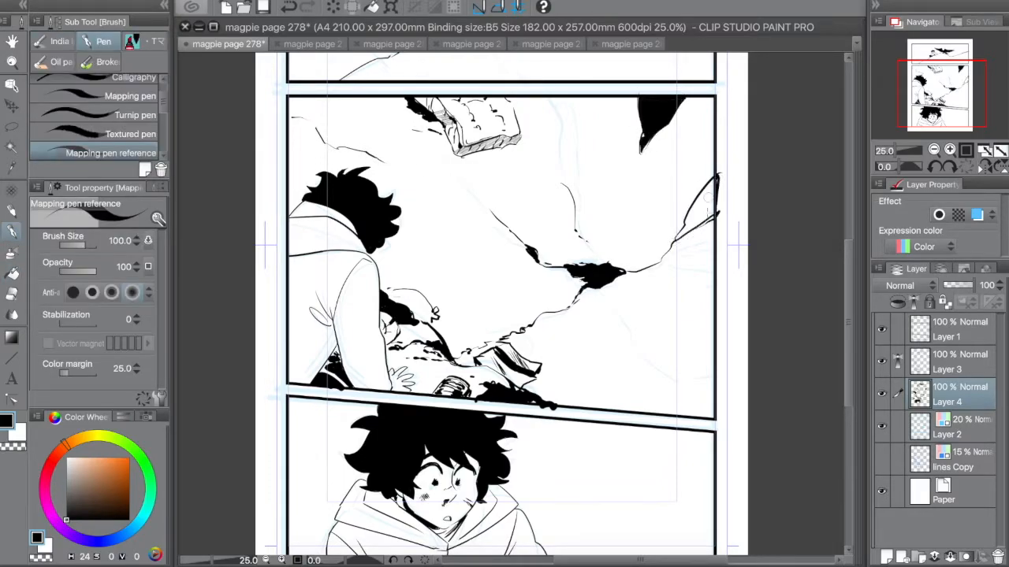
key(g)
click(705, 203)
Outline pointed shapes in the middle panel's lower right corner and at its left border, and fill them black
key(p)
mouse_move(671, 349)
mouse_down()
mouse_move(697, 420)
mouse_move(719, 377)
mouse_up()
key(g)
click(693, 394)
key(p)
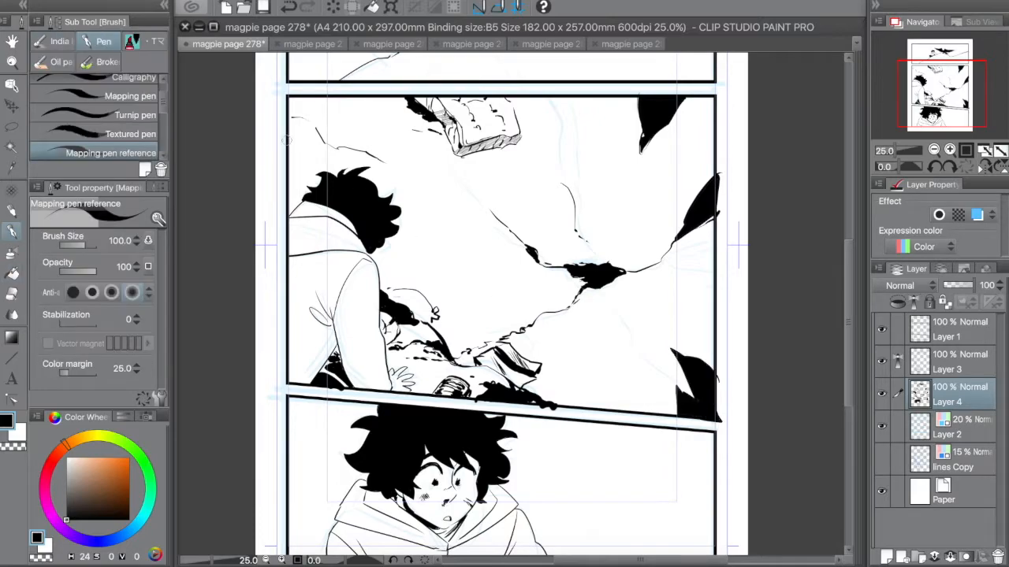
drag(289, 208, 285, 143)
key(g)
click(300, 175)
Add black rubble shapes and small texture marks beside the middle-panel figure's sleeve
key(p)
drag(377, 257, 438, 322)
drag(405, 365, 411, 374)
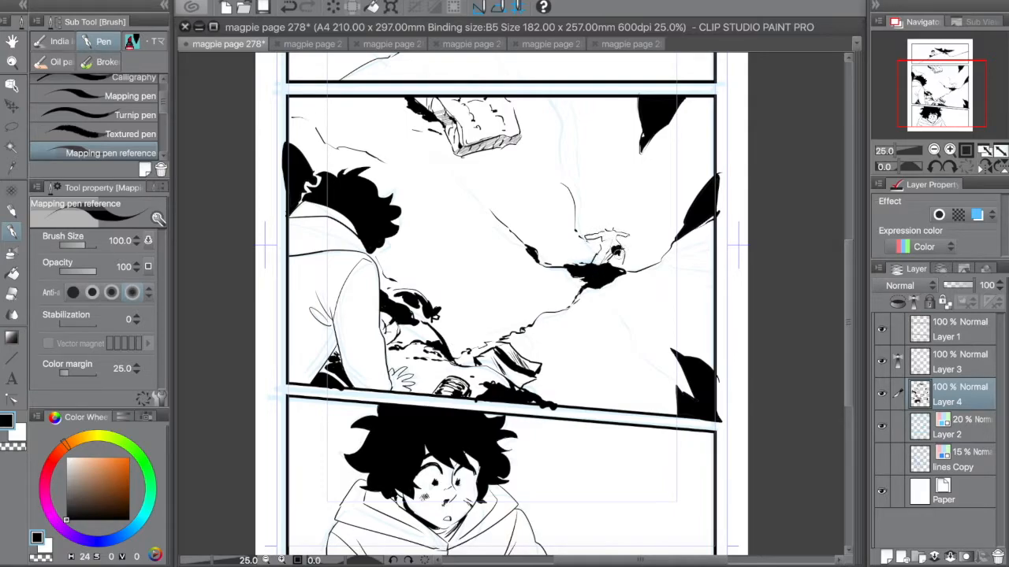
Shade both sides of the central black patch with hatching and ink the round-ended object beside it
key(x)
mouse_move(600, 264)
mouse_down()
mouse_move(619, 273)
mouse_move(657, 259)
mouse_up()
key(x)
key(ctrl+z)
mouse_move(535, 269)
mouse_down()
mouse_move(541, 303)
mouse_move(579, 271)
mouse_move(568, 272)
mouse_move(576, 285)
mouse_up()
key(ctrl+z)
key(b)
drag(540, 279, 569, 299)
drag(619, 259, 664, 259)
key(ctrl+z)
Extend the contour line by the figure's head, add small details along the ridge and draw a flat sheet-like piece at the lower border
key(e)
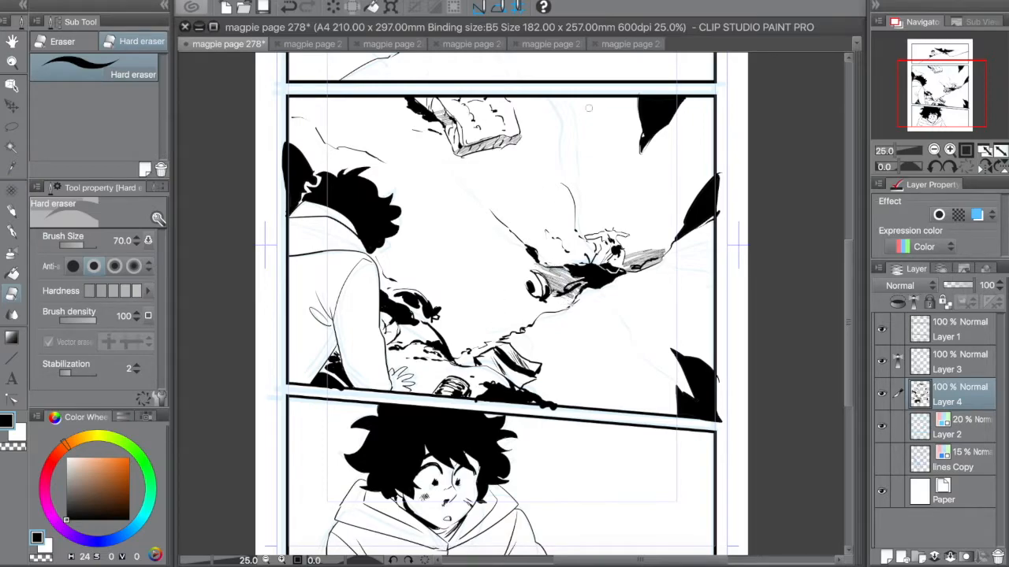
key(p)
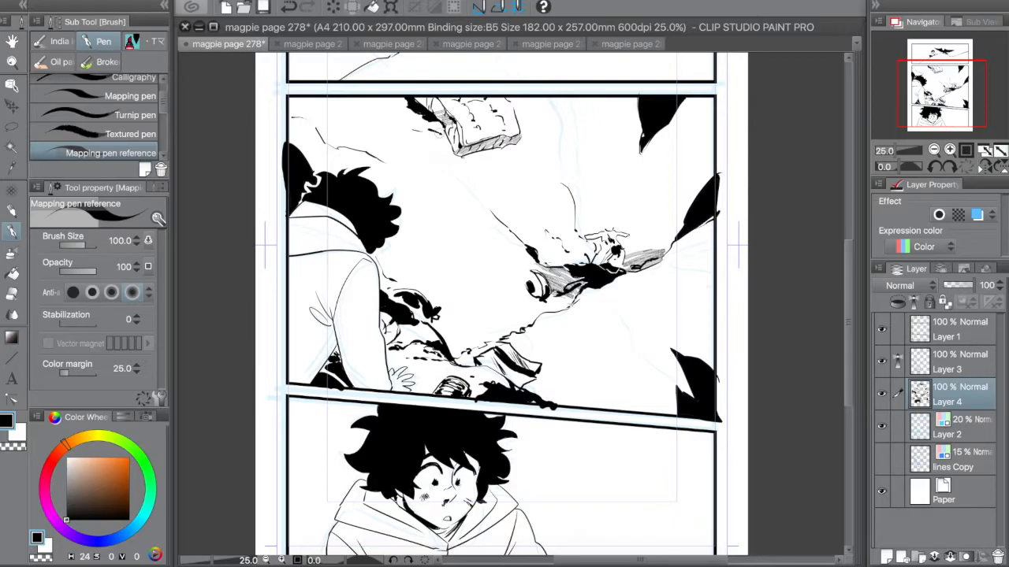
drag(387, 165, 412, 187)
mouse_move(454, 328)
mouse_down()
mouse_move(458, 345)
mouse_move(471, 340)
mouse_move(465, 315)
mouse_up()
drag(487, 321, 502, 319)
drag(594, 406, 670, 414)
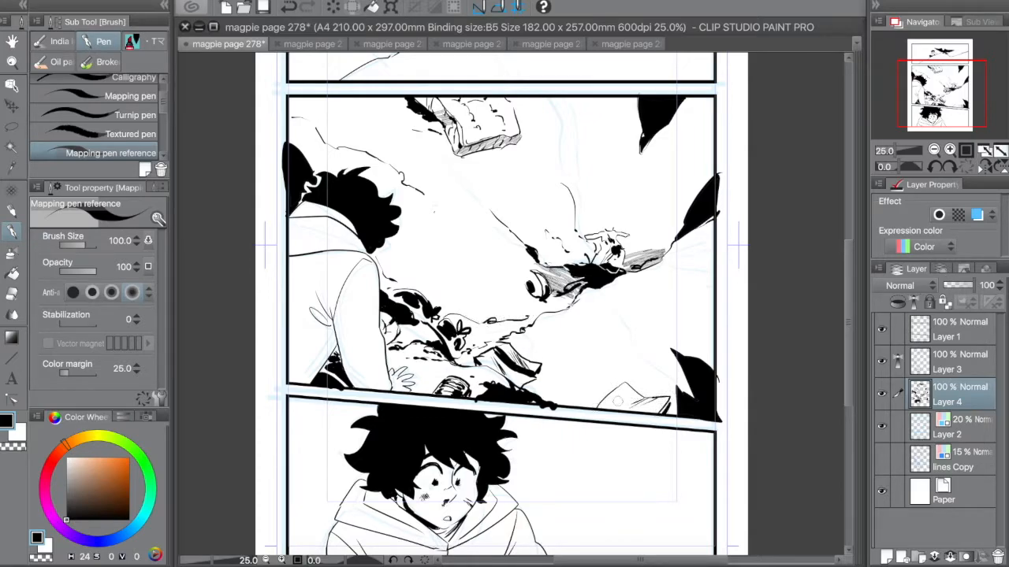
Draw a small legged object at the middle panel's right border, redoing rejected strokes, and add black debris above it
drag(712, 252, 714, 310)
key(super+z)
key(super+z)
mouse_move(713, 258)
mouse_down()
mouse_move(712, 303)
mouse_move(671, 322)
mouse_up()
key(super+z)
key(super+z)
key(super+z)
mouse_move(713, 259)
mouse_down()
mouse_move(656, 305)
mouse_move(710, 302)
mouse_up()
key(super+z)
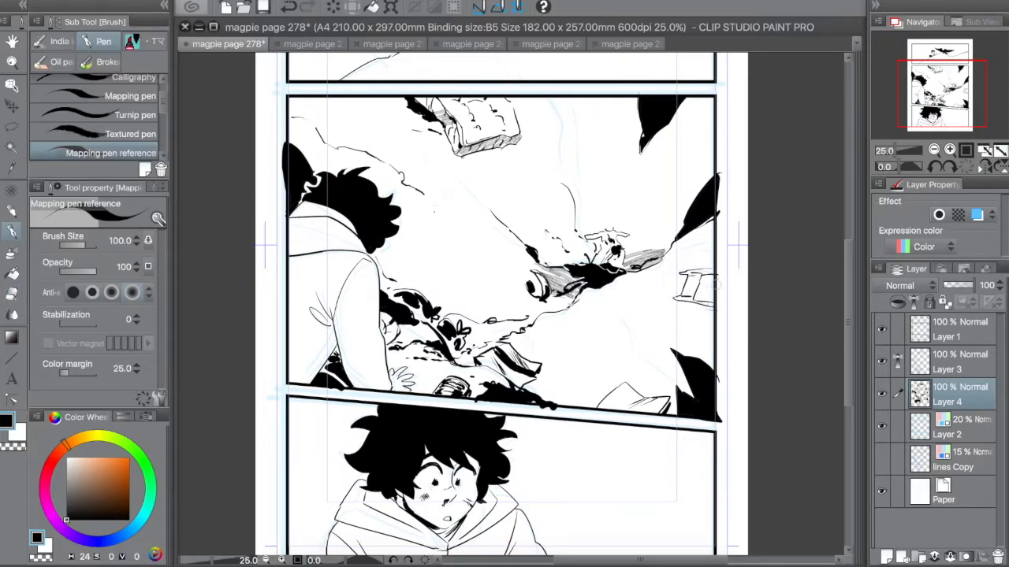
mouse_move(714, 252)
mouse_down()
mouse_move(675, 272)
mouse_move(703, 247)
mouse_up()
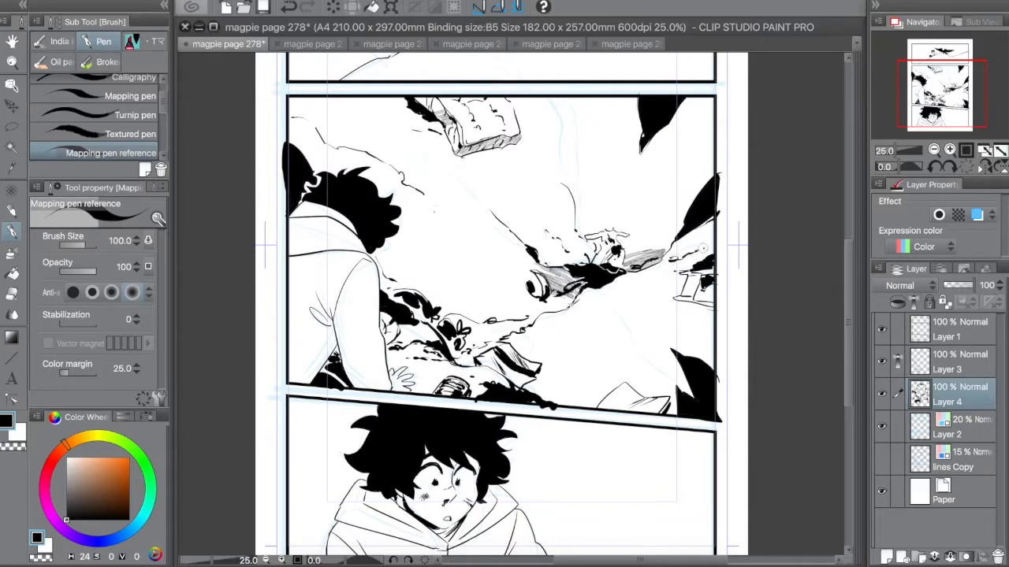
Ink a sloping background line right of the bottom-panel character and fill the area behind the left shoulder black
scroll(610, 316, down, 5)
key(ctrl+z)
drag(588, 288, 517, 348)
drag(298, 340, 345, 365)
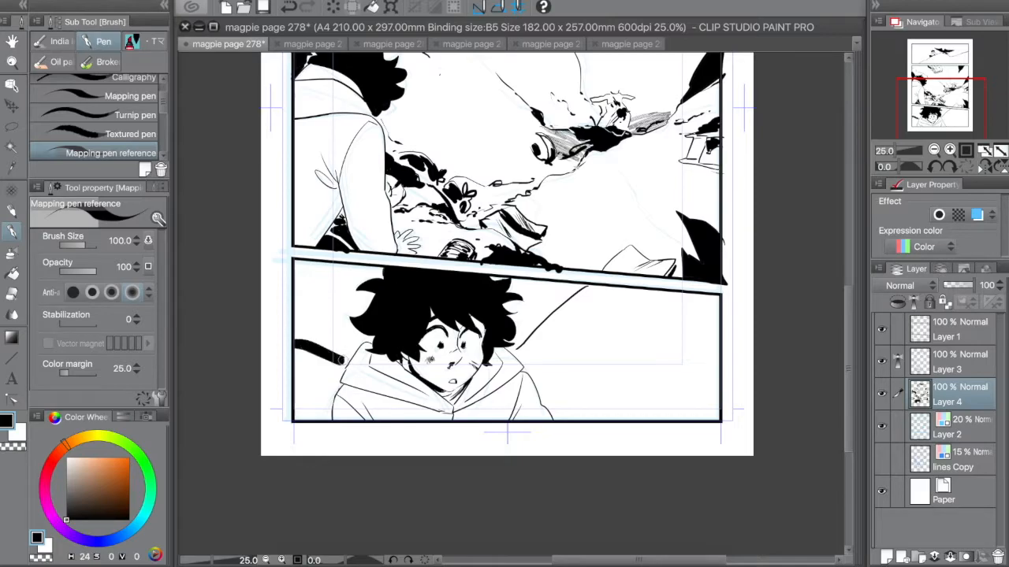
mouse_move(342, 370)
mouse_down()
mouse_move(328, 417)
mouse_move(300, 348)
mouse_move(305, 355)
mouse_up()
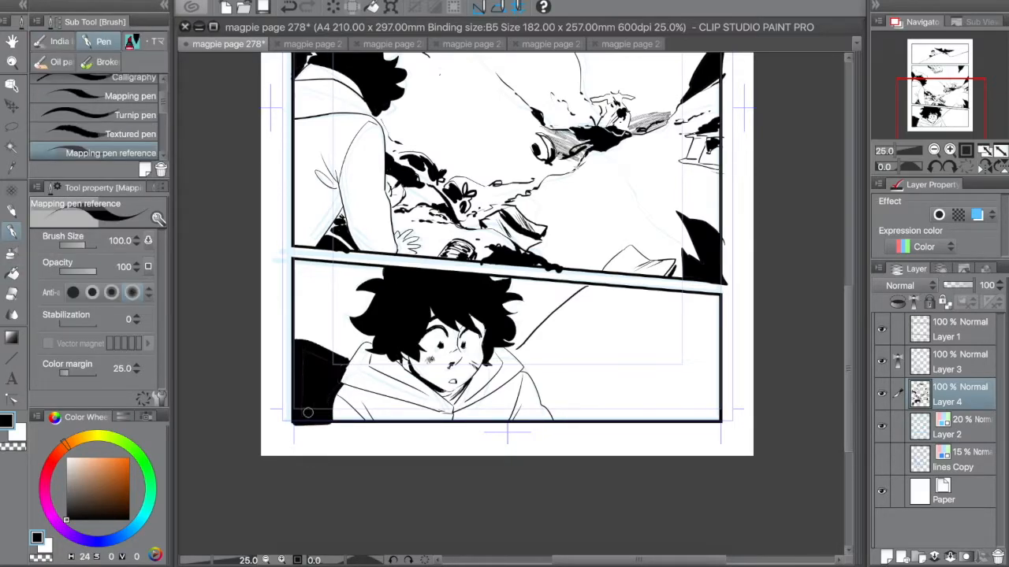
Outline the background area between the bottom-panel character's right-hand shoulder and the panel border, and fill it solid black
drag(525, 368, 556, 419)
key(e)
key(p)
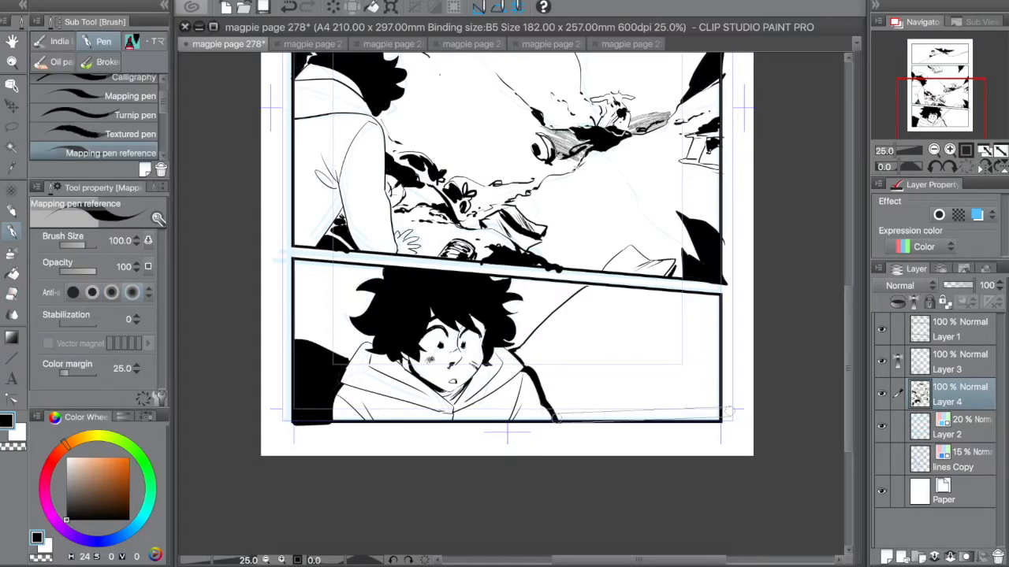
shift+click(716, 415)
shift+click(716, 299)
shift+click(589, 288)
key(g)
click(587, 340)
Cover the gaps along the edges of the new black fill and touch up the black behind the opposite shoulder
key(p)
shift+click(709, 312)
shift+click(715, 411)
shift+click(556, 411)
shift+click(522, 357)
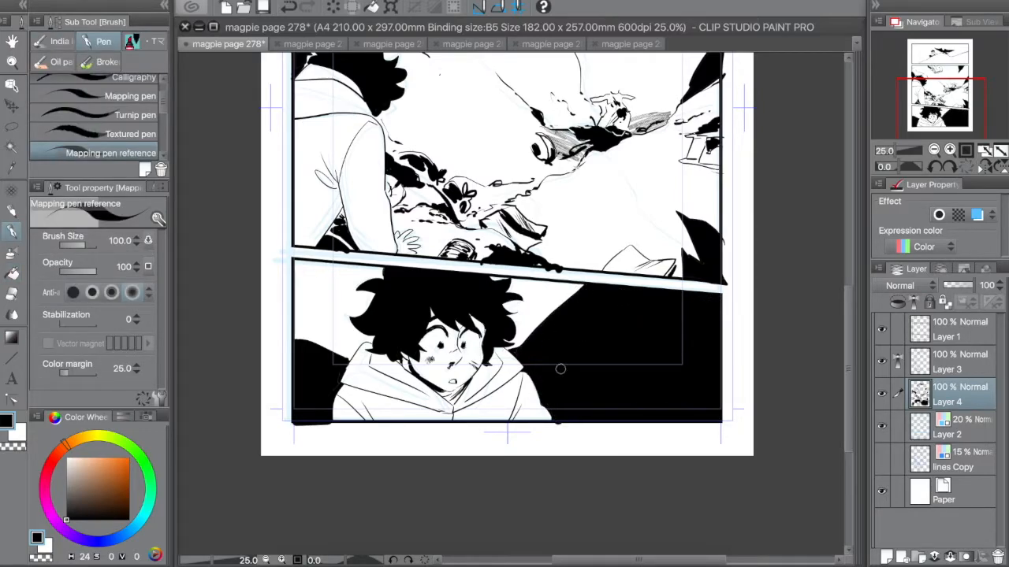
key(e)
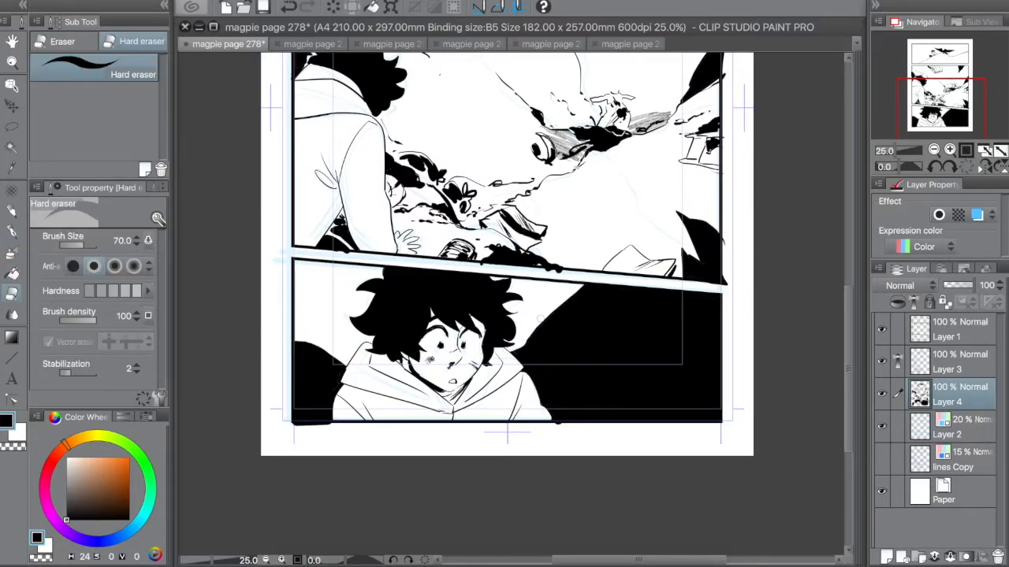
key(p)
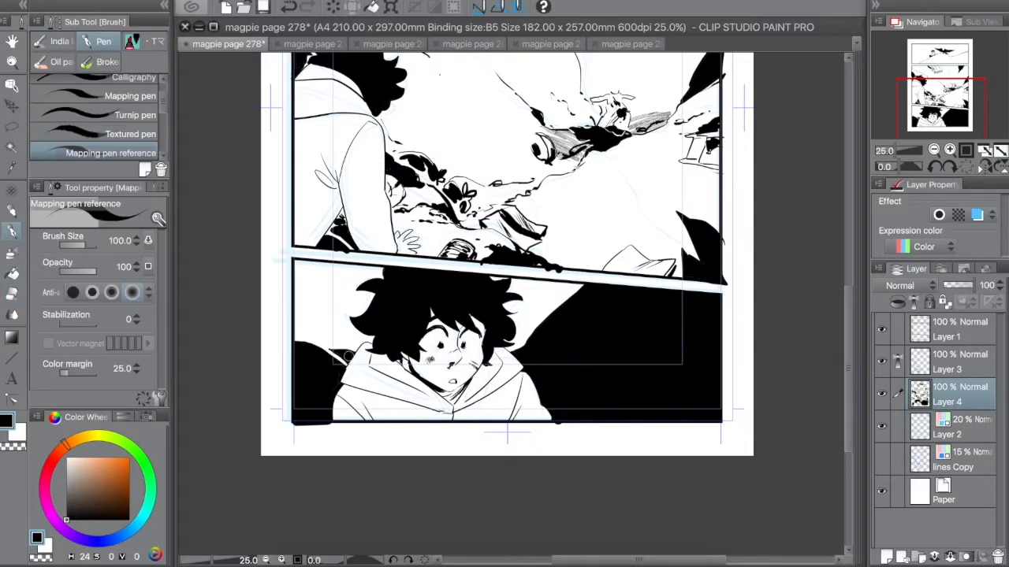
Erase the ink spilling below the bottom panel and trim back the black shapes on both sides of the character
key(e)
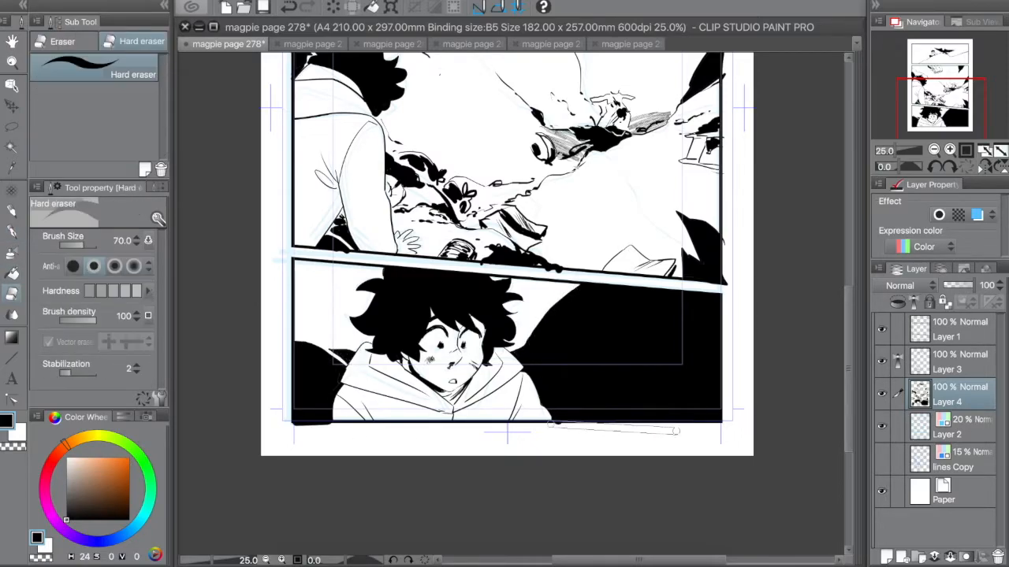
drag(347, 425, 288, 426)
mouse_move(330, 346)
mouse_down()
mouse_move(348, 362)
mouse_move(352, 353)
mouse_up()
mouse_move(584, 286)
mouse_down()
mouse_move(520, 359)
mouse_move(579, 289)
mouse_up()
mouse_move(385, 398)
mouse_down()
mouse_move(354, 373)
mouse_move(303, 366)
mouse_move(357, 396)
mouse_up()
drag(595, 285, 522, 372)
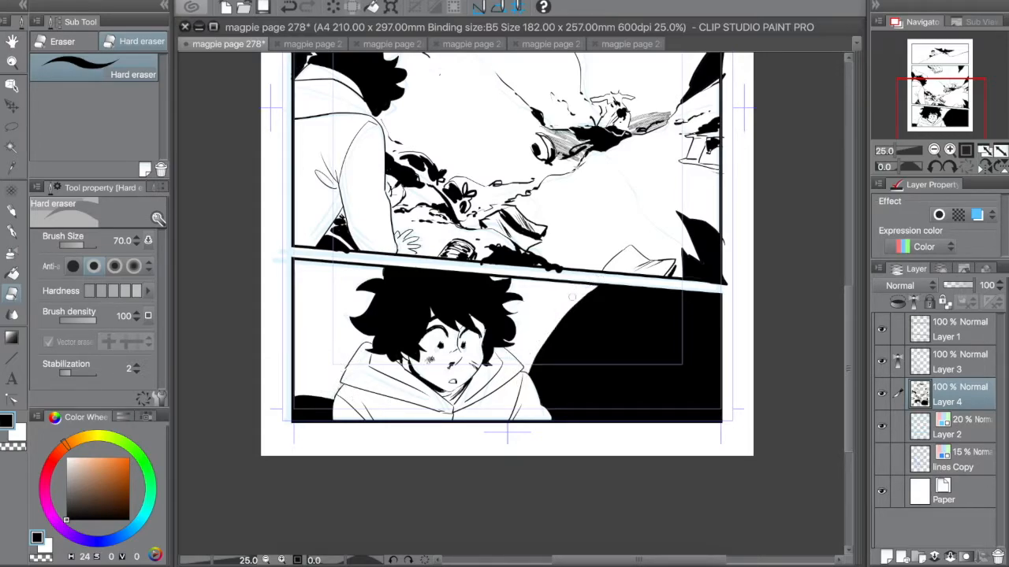
Repaint the sloping edge of the large black area beside the bottom-panel character's hair, redoing a rejected stroke
key(b)
drag(599, 285, 490, 388)
key(ctrl+z)
mouse_move(558, 326)
mouse_down()
mouse_move(527, 378)
mouse_move(515, 366)
mouse_move(514, 382)
mouse_up()
key(e)
key(b)
key(e)
key(b)
Reshape the black by the character's shoulder, add tapered background strokes on both sides of the character, and save the page
drag(340, 384, 325, 417)
drag(512, 354, 532, 350)
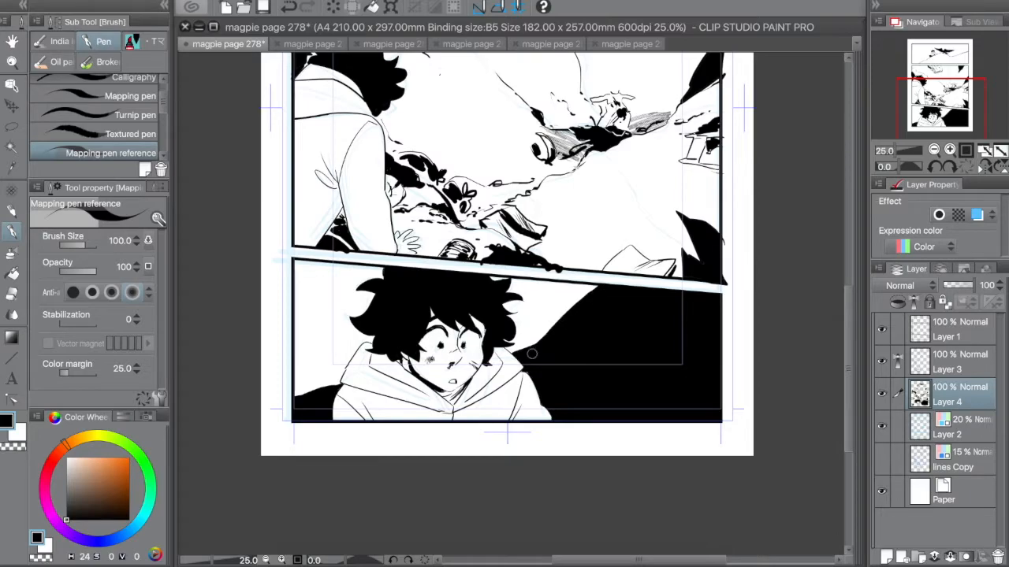
mouse_move(345, 346)
mouse_down()
mouse_move(293, 320)
mouse_move(283, 334)
mouse_up()
key(e)
drag(515, 360, 534, 353)
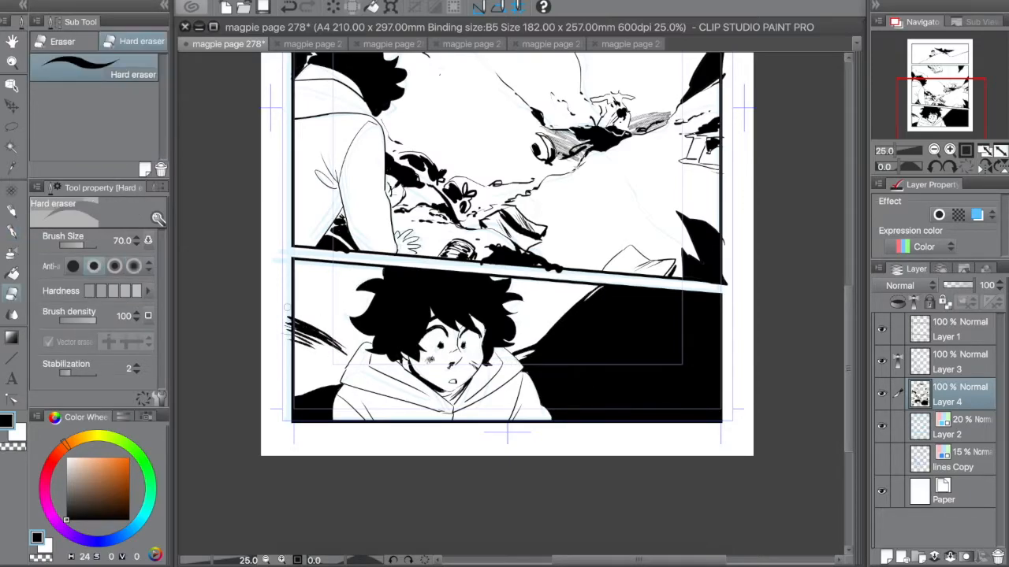
key(ctrl+s)
Add a new layer and outline the top panel's hill slope and seated figure with thick black strokes
scroll(504, 307, up, 5)
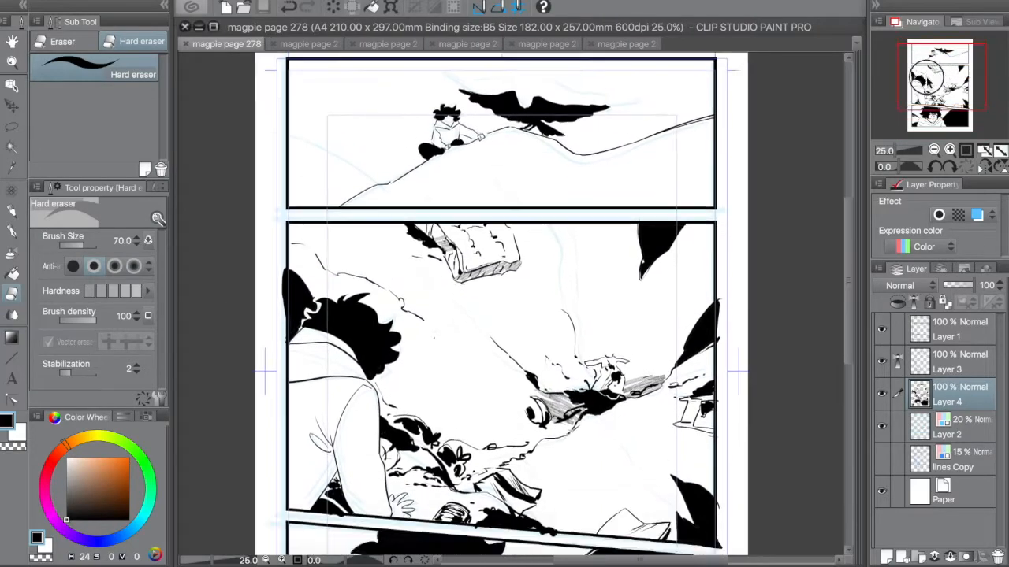
key(ctrl+shift+n)
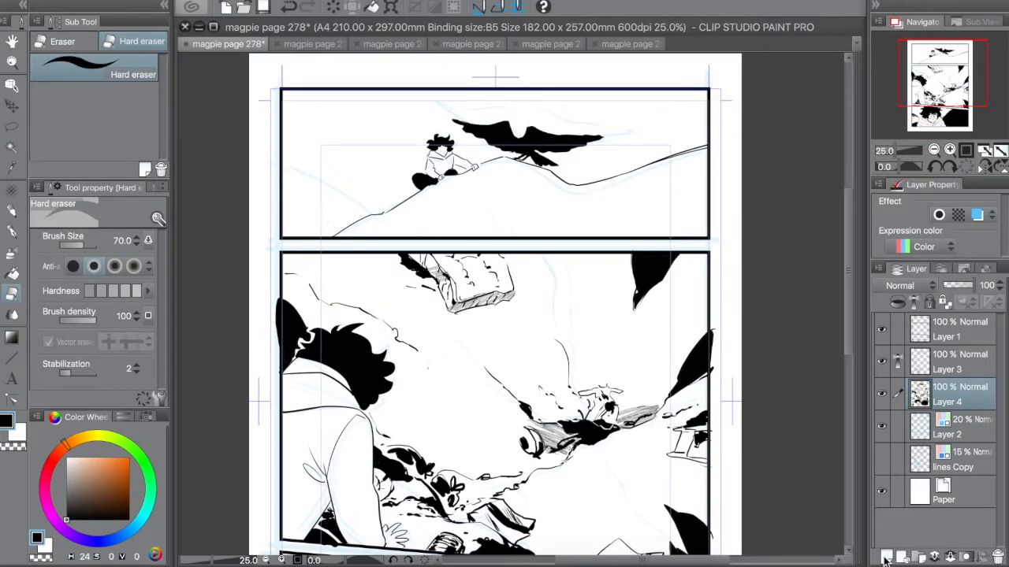
key(p)
mouse_move(327, 236)
mouse_down()
mouse_move(412, 190)
mouse_move(432, 132)
mouse_up()
key(e)
key(p)
key(e)
key(p)
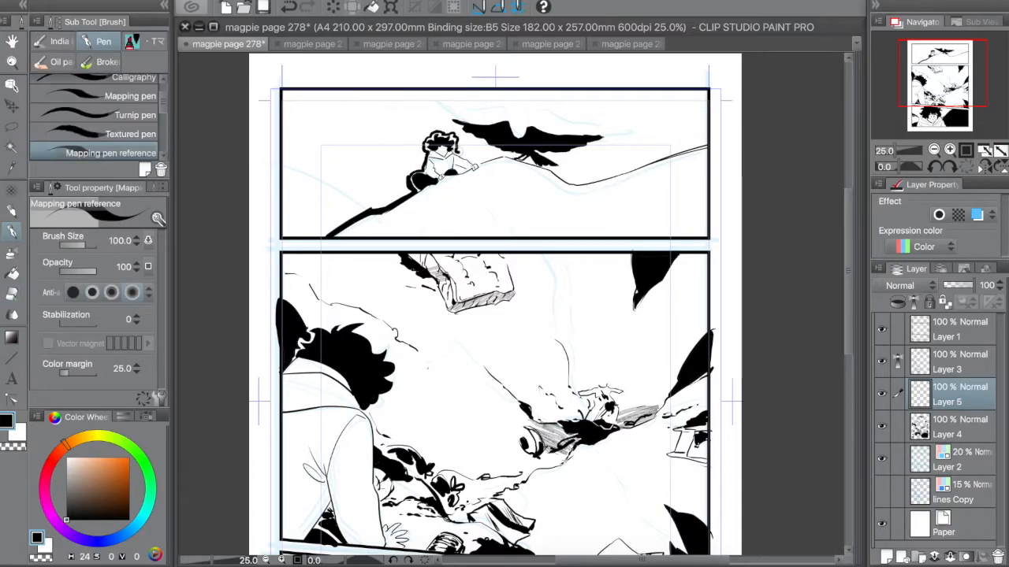
key(e)
key(p)
mouse_move(474, 166)
mouse_down()
mouse_move(489, 158)
mouse_move(468, 140)
mouse_move(503, 157)
mouse_up()
key(e)
Enclose the top panel's sky from the seated figure to the left border and fill it solid black
key(g)
key(p)
drag(435, 91, 457, 137)
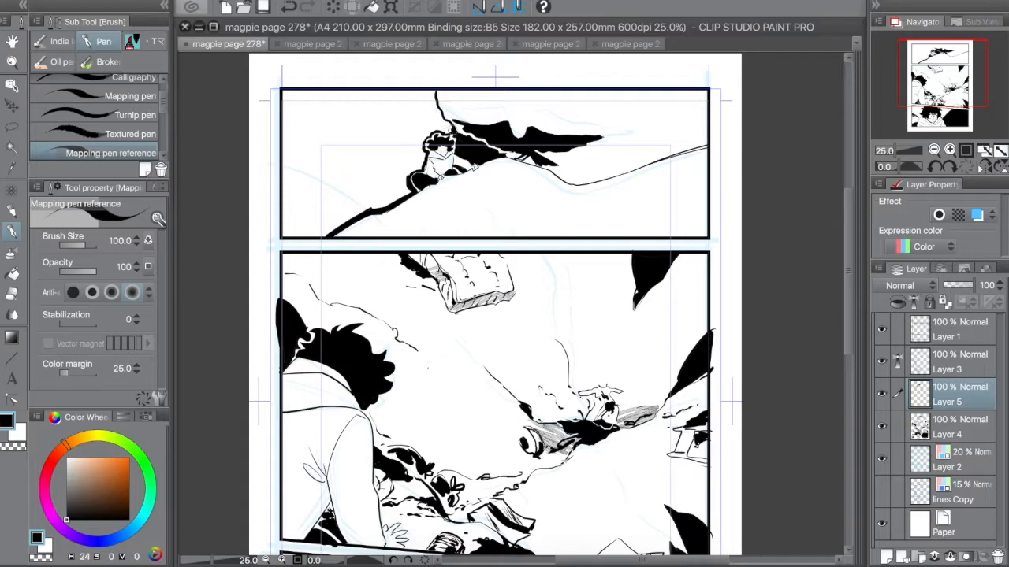
click(433, 93)
shift+click(285, 94)
shift+click(285, 234)
shift+click(324, 234)
key(g)
click(334, 181)
Cover the remaining gaps along the top panel's borders with thick black strokes
key(p)
click(430, 97)
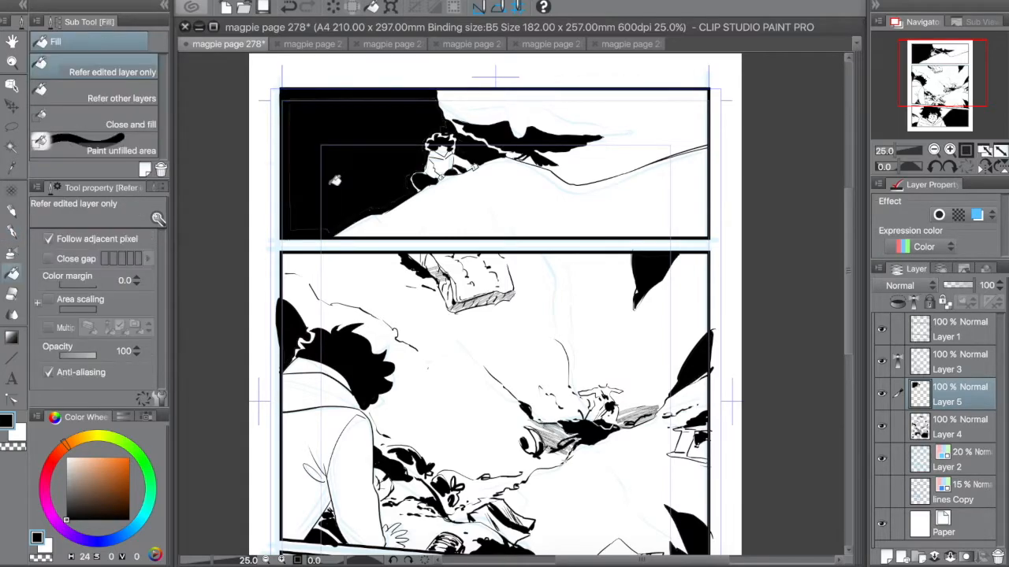
shift+click(291, 98)
shift+click(290, 233)
shift+click(325, 231)
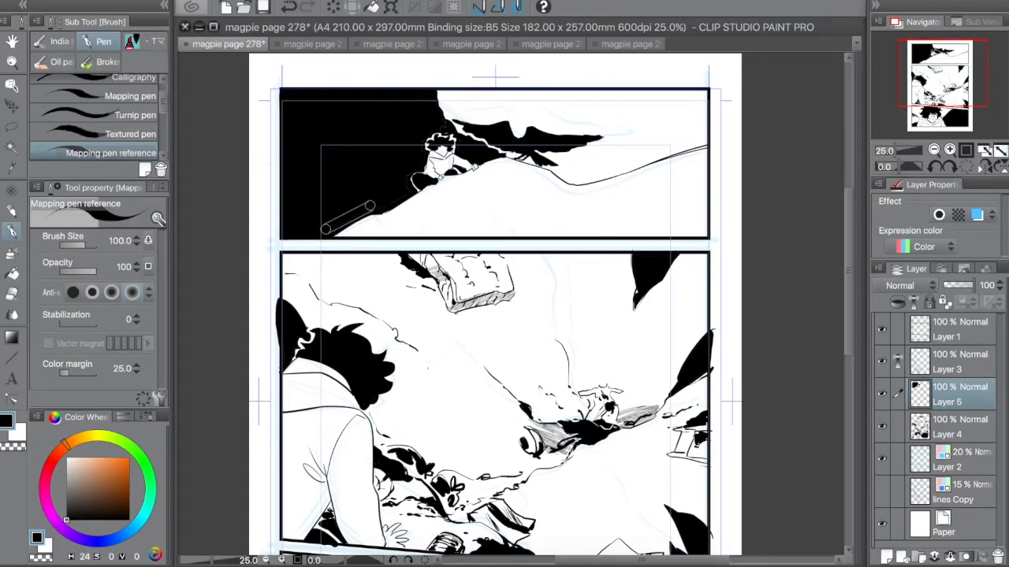
Ink around the bird, leaving a thin white outline, and fill the rest of the top panel's sky black
mouse_move(443, 112)
mouse_down()
mouse_move(479, 119)
mouse_move(446, 118)
mouse_move(597, 128)
mouse_move(590, 144)
mouse_move(564, 150)
mouse_move(566, 182)
mouse_move(705, 145)
mouse_move(677, 156)
mouse_move(705, 141)
mouse_move(649, 98)
mouse_move(438, 97)
mouse_up()
key(e)
key(p)
key(e)
key(p)
key(g)
click(438, 104)
key(p)
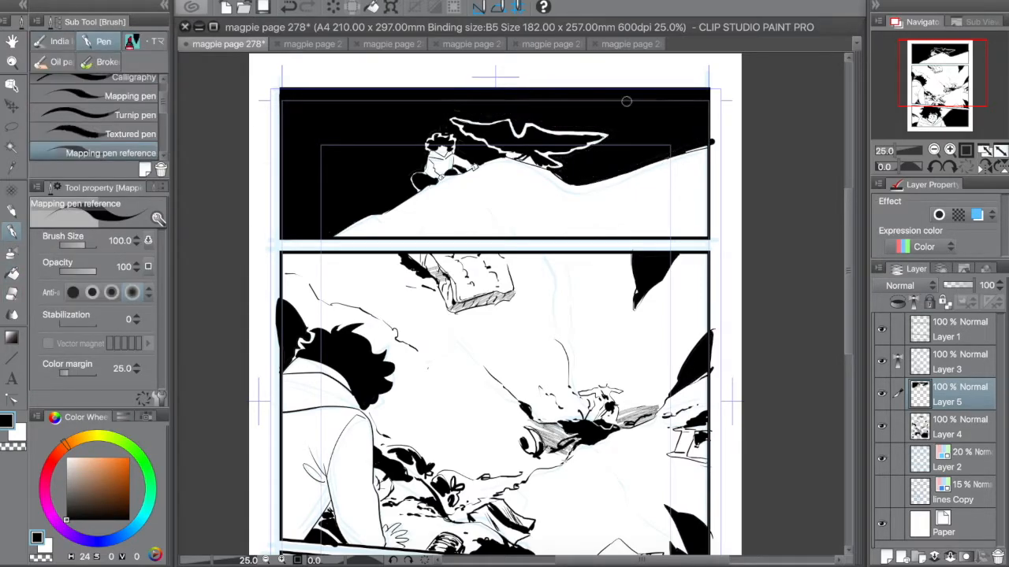
Touch up the black around the bird's feet and ink a dark debris cluster on the top panel's lower border
drag(501, 153, 533, 163)
mouse_move(519, 229)
mouse_down()
mouse_move(577, 226)
mouse_move(496, 234)
mouse_up()
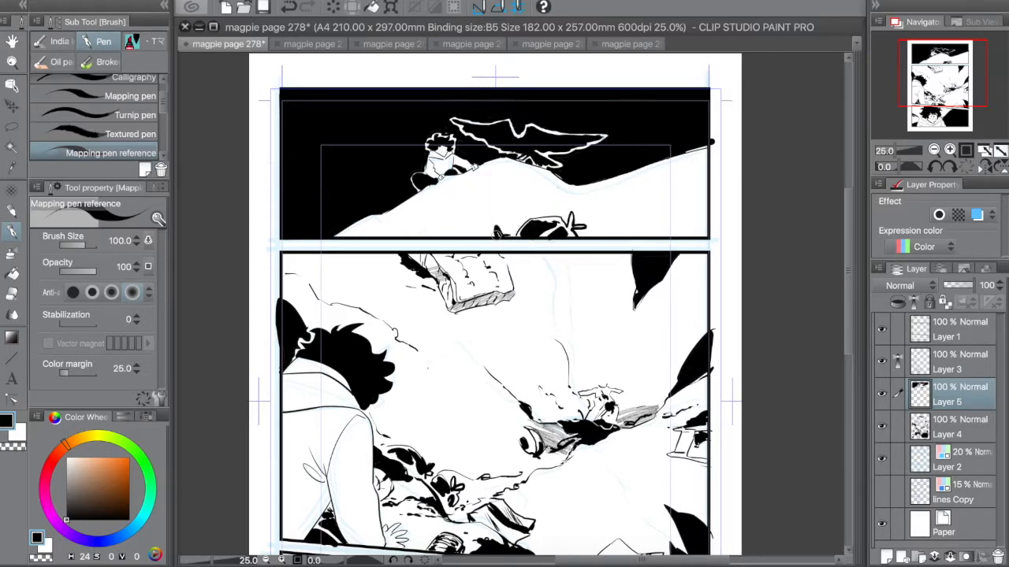
drag(583, 215, 572, 228)
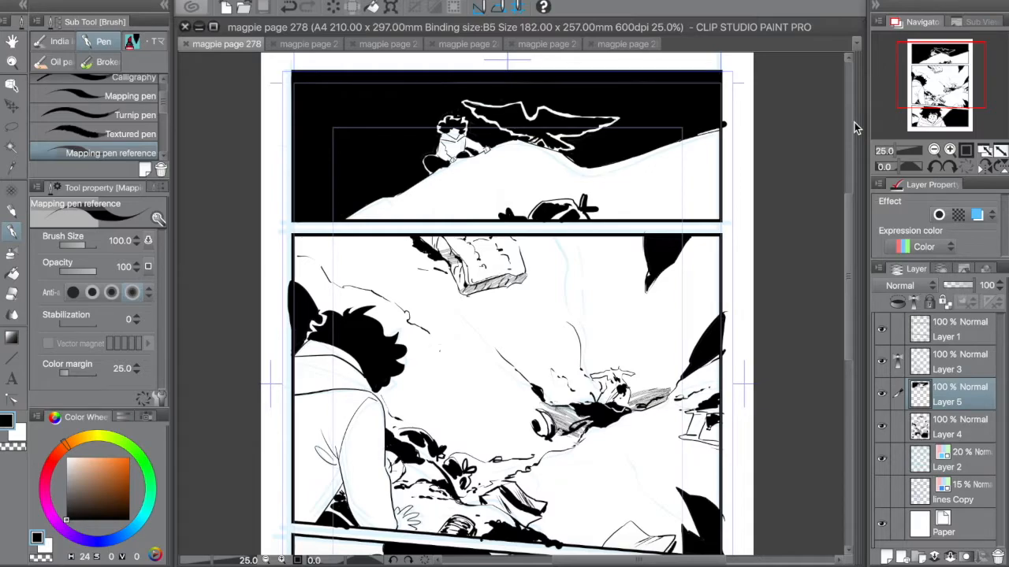
Select the page area outside the panel frames from Layer 1 and clear the ink spilling over the borders
click(933, 149)
key(w)
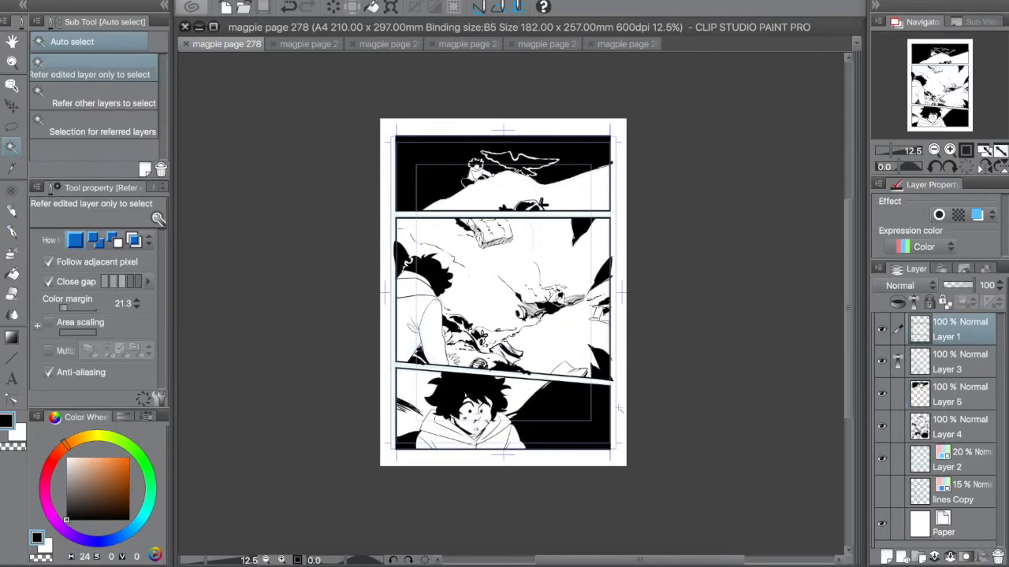
click(615, 406)
click(938, 364)
click(957, 426)
Draw a pointed folded object on Layer 5 beside the rubble in the center of the middle panel
click(950, 149)
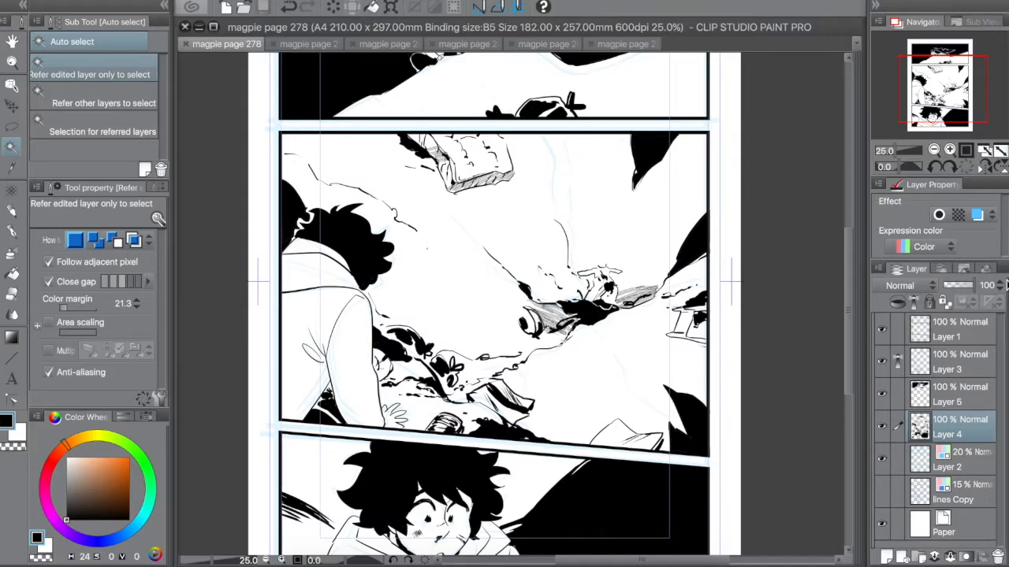
click(945, 400)
key(p)
drag(386, 304, 433, 338)
drag(478, 364, 521, 363)
mouse_move(443, 315)
mouse_down()
mouse_move(498, 347)
mouse_move(483, 347)
mouse_up()
drag(484, 319, 494, 347)
Shade the pointed object with Diagonal line hatching, redoing the rejected strokes
key(b)
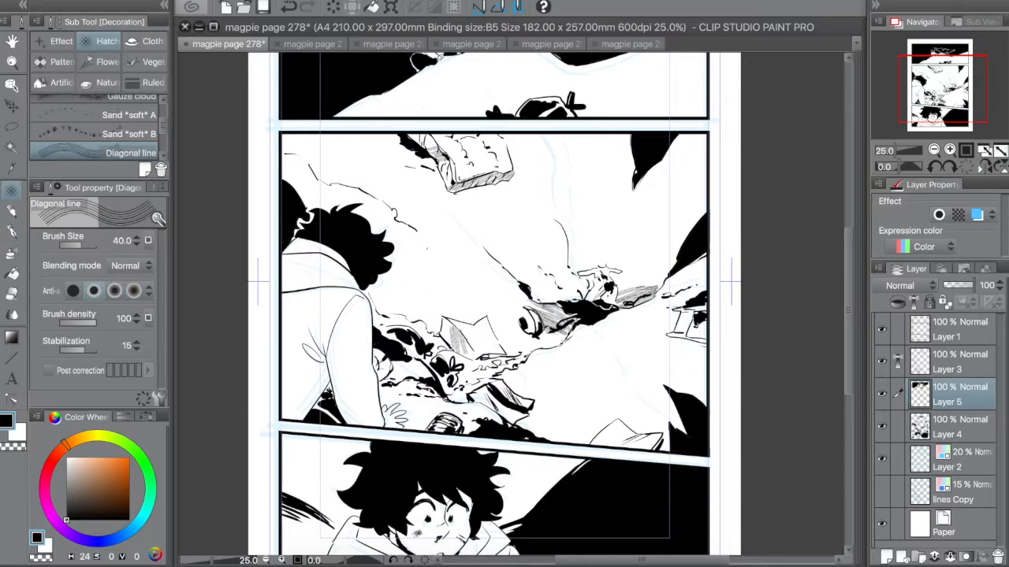
key(super+z)
key(super+z)
key(super+z)
drag(447, 323, 467, 359)
drag(467, 344, 474, 362)
Add small debris shapes and black flecks along the middle panel's central rubble and up toward the right border
key(p)
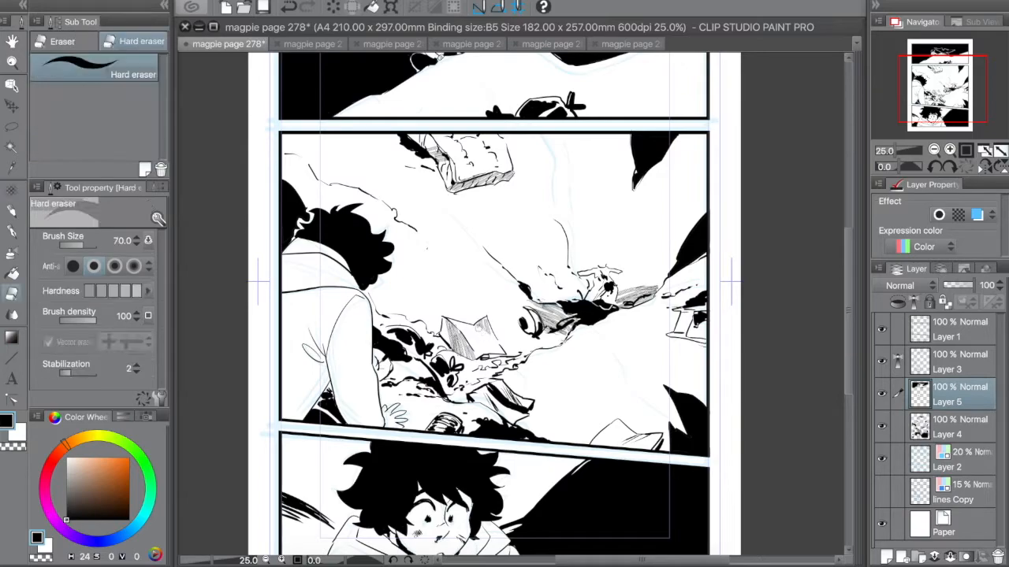
drag(566, 331, 547, 346)
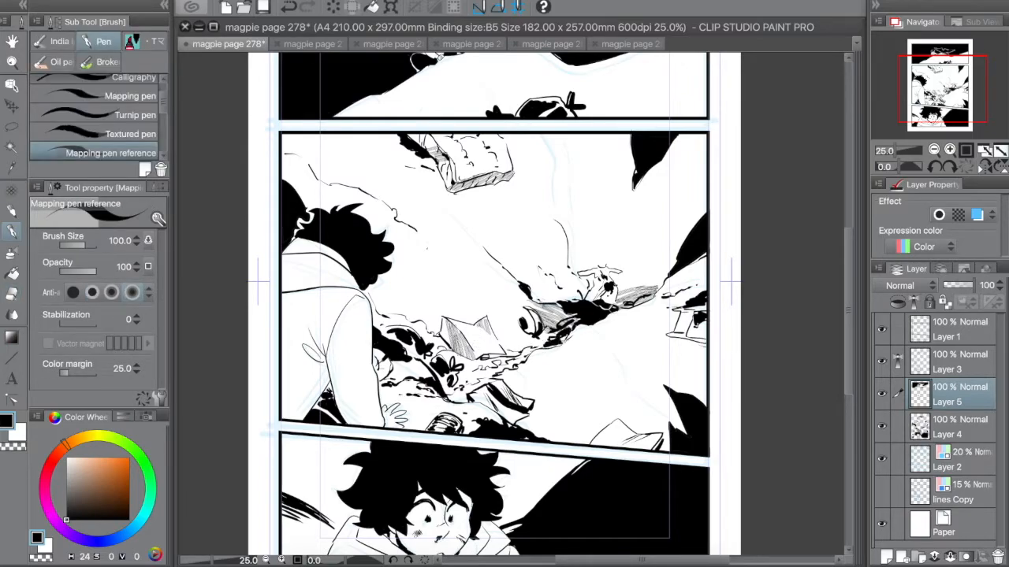
drag(581, 292, 544, 298)
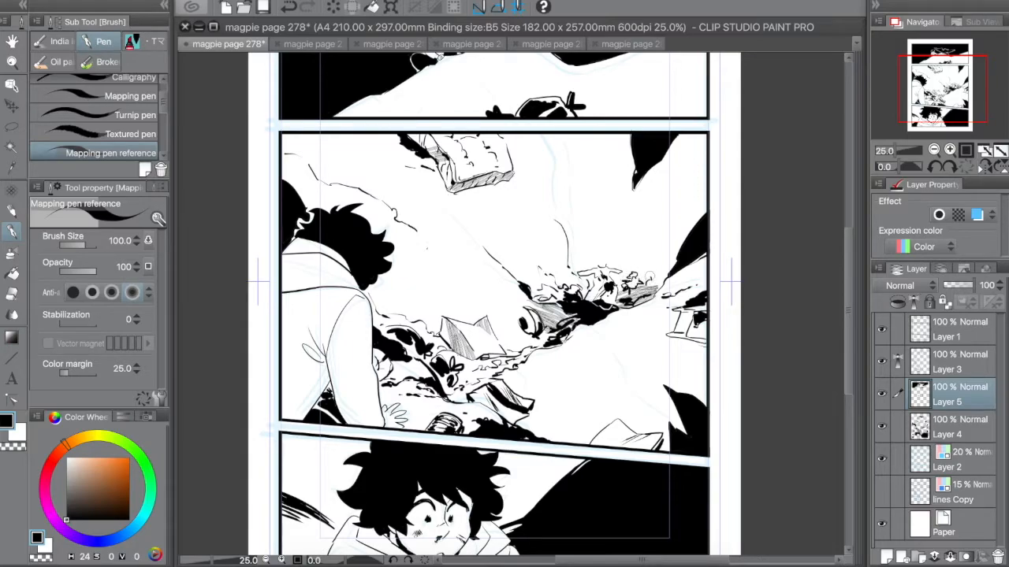
drag(552, 290, 529, 299)
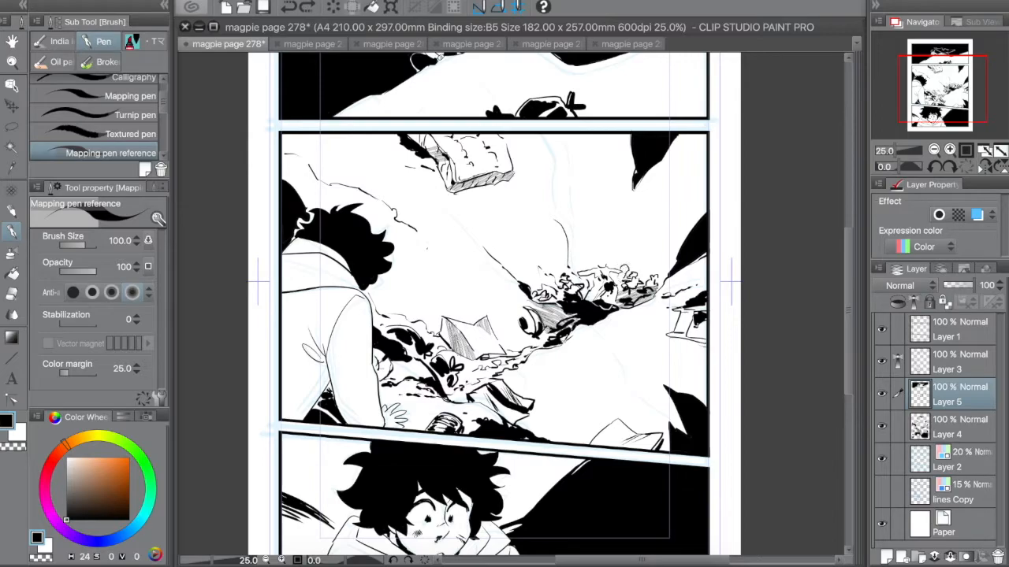
drag(624, 268, 627, 276)
drag(654, 250, 686, 239)
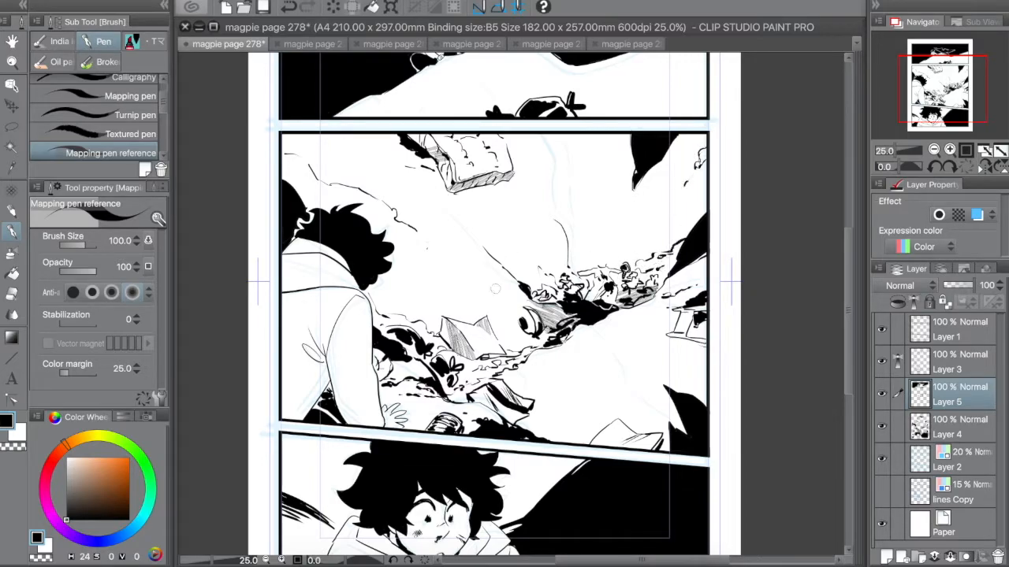
Ink a slotted blocky object in the middle panel's upper left corner with debris strokes beside it
drag(376, 143, 350, 186)
drag(364, 142, 331, 181)
mouse_move(335, 137)
mouse_down()
mouse_move(307, 167)
mouse_move(285, 154)
mouse_move(298, 182)
mouse_move(282, 181)
mouse_up()
mouse_move(379, 174)
mouse_down()
mouse_move(361, 195)
mouse_move(372, 206)
mouse_up()
drag(388, 163, 380, 178)
Extend the ridge contour below the block, then outline a flowing shadow to the block's right and fill it black
drag(417, 181, 440, 222)
mouse_move(563, 146)
mouse_down()
mouse_move(533, 166)
mouse_move(580, 196)
mouse_move(580, 236)
mouse_up()
drag(605, 173, 590, 214)
mouse_move(561, 137)
mouse_down()
mouse_move(500, 136)
mouse_move(510, 184)
mouse_move(603, 213)
mouse_move(551, 131)
mouse_move(504, 135)
mouse_up()
key(g)
click(555, 166)
key(p)
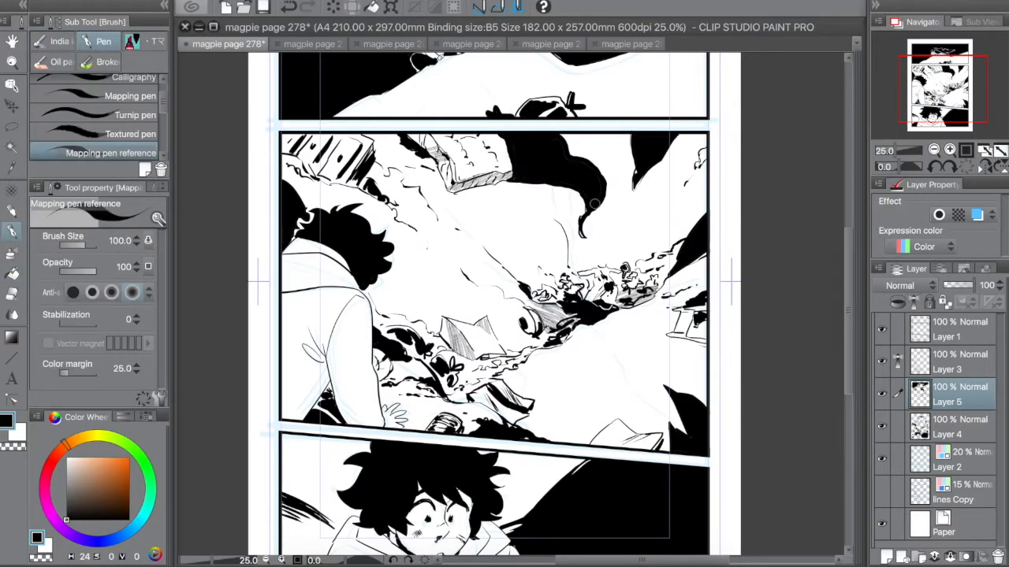
Add jagged contour lines and debris details around the flowing black shadow, near the right border and beside the figure's shoulder
mouse_move(567, 197)
mouse_down()
mouse_move(583, 224)
mouse_move(586, 266)
mouse_up()
mouse_move(602, 130)
mouse_down()
mouse_move(640, 158)
mouse_move(608, 141)
mouse_move(637, 156)
mouse_move(572, 145)
mouse_up()
key(x)
key(x)
drag(566, 147, 586, 137)
drag(619, 191, 603, 222)
drag(703, 151, 688, 186)
drag(376, 290, 399, 314)
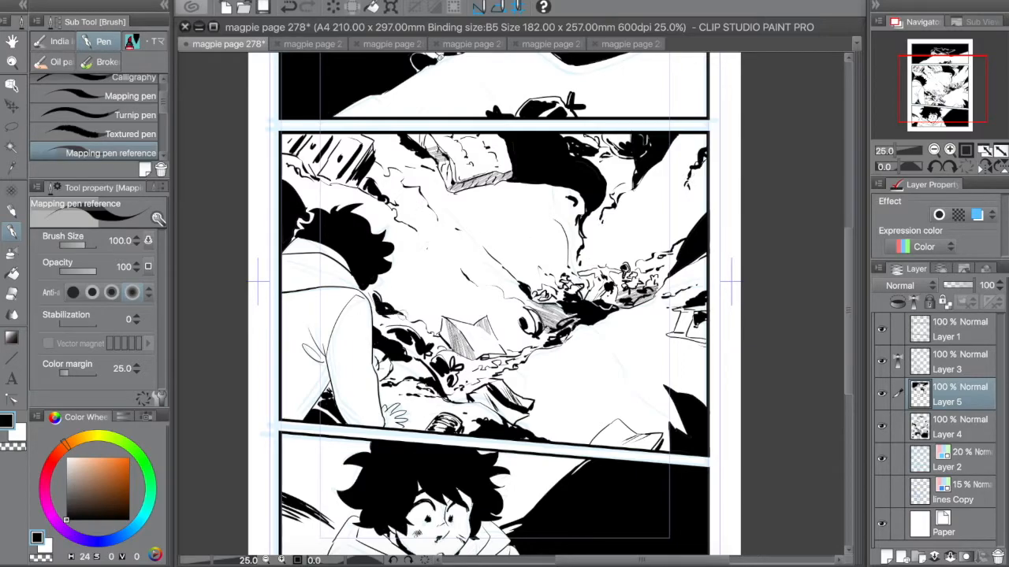
mouse_move(530, 227)
mouse_down()
mouse_move(516, 198)
mouse_move(528, 227)
mouse_up()
Extend the black shadow above the sheet-like piece at the middle panel's lower right and add contour marks above it
key(e)
key(p)
key(e)
key(p)
key(e)
key(p)
mouse_move(676, 394)
mouse_down()
mouse_move(619, 373)
mouse_move(659, 434)
mouse_move(662, 387)
mouse_move(638, 391)
mouse_up()
key(e)
key(p)
mouse_move(636, 357)
mouse_down()
mouse_move(600, 384)
mouse_move(662, 426)
mouse_move(671, 401)
mouse_move(630, 359)
mouse_up()
Ink heavy black shadows along the ridge beside the foreground figure and down the slope below the block
mouse_move(392, 306)
mouse_down()
mouse_move(472, 320)
mouse_move(425, 331)
mouse_move(452, 307)
mouse_move(505, 342)
mouse_move(544, 343)
mouse_move(514, 347)
mouse_up()
drag(377, 284, 445, 313)
mouse_move(439, 209)
mouse_down()
mouse_move(464, 217)
mouse_move(485, 254)
mouse_up()
mouse_move(419, 186)
mouse_down()
mouse_move(445, 225)
mouse_move(470, 233)
mouse_move(498, 267)
mouse_move(399, 163)
mouse_move(453, 205)
mouse_up()
drag(476, 232, 484, 250)
Darken the middle panel's central rubble with black shadows and jagged drips, and save the page
drag(569, 340, 558, 372)
drag(564, 347, 578, 332)
drag(522, 294, 542, 315)
drag(544, 309, 564, 314)
drag(589, 272, 596, 295)
drag(611, 275, 623, 285)
drag(587, 315, 572, 313)
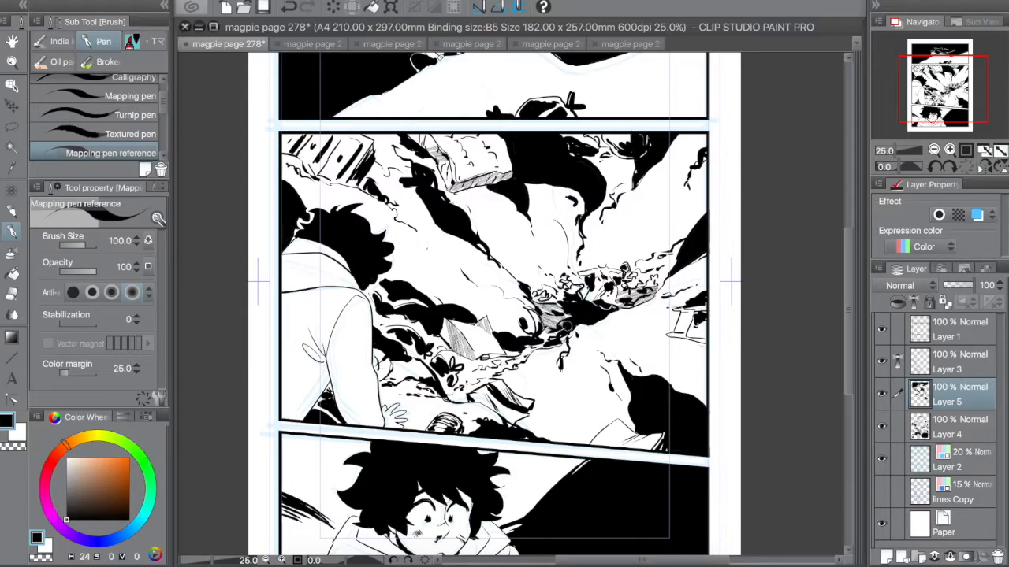
key(ctrl+s)
Ink small debris and black patches along the top panel's slope below the seated figure
scroll(618, 339, down, 1)
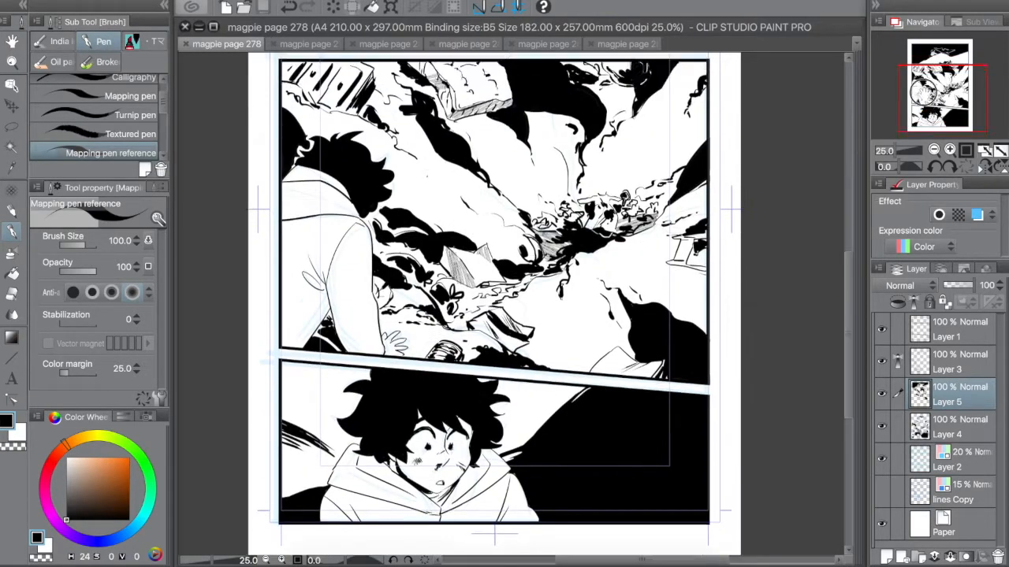
scroll(429, 199, up, 3)
drag(429, 198, 465, 182)
drag(411, 224, 362, 245)
Draw an angular piece of debris against the top panel's right border
drag(676, 213, 716, 198)
mouse_move(676, 211)
mouse_down()
mouse_move(682, 240)
mouse_move(700, 231)
mouse_up()
mouse_move(694, 230)
mouse_down()
mouse_move(717, 217)
mouse_move(708, 221)
mouse_up()
mouse_move(677, 218)
mouse_down()
mouse_move(683, 243)
mouse_move(714, 195)
mouse_move(714, 224)
mouse_move(703, 202)
mouse_move(706, 233)
mouse_up()
key(e)
key(p)
Add debris strokes around the angular piece by the top panel's right border and draw a pointed shape on the slope beside it
drag(632, 239, 712, 179)
drag(658, 229, 644, 238)
drag(652, 232, 667, 240)
drag(685, 191, 714, 170)
drag(677, 205, 688, 197)
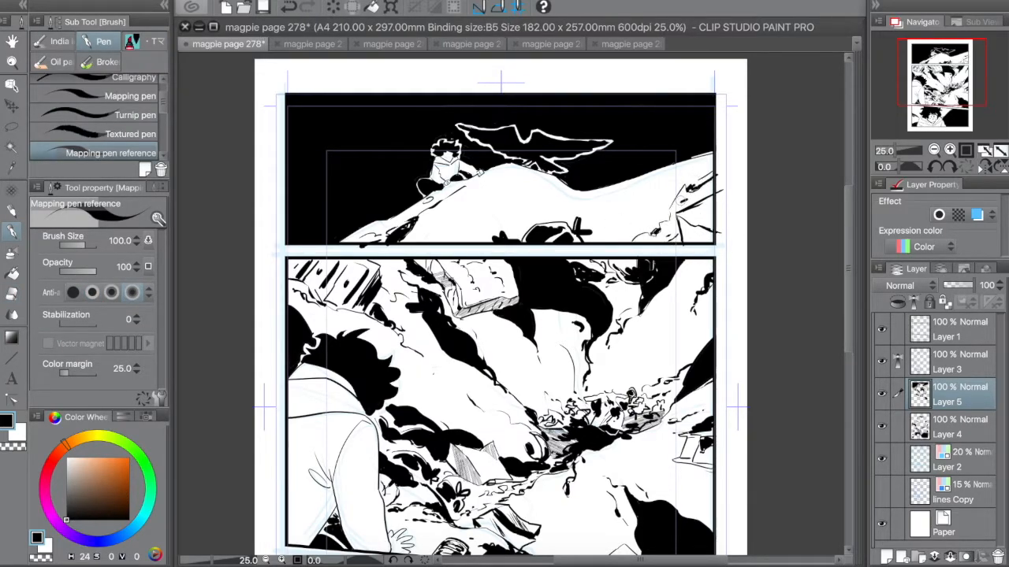
drag(596, 227, 636, 211)
drag(635, 211, 644, 237)
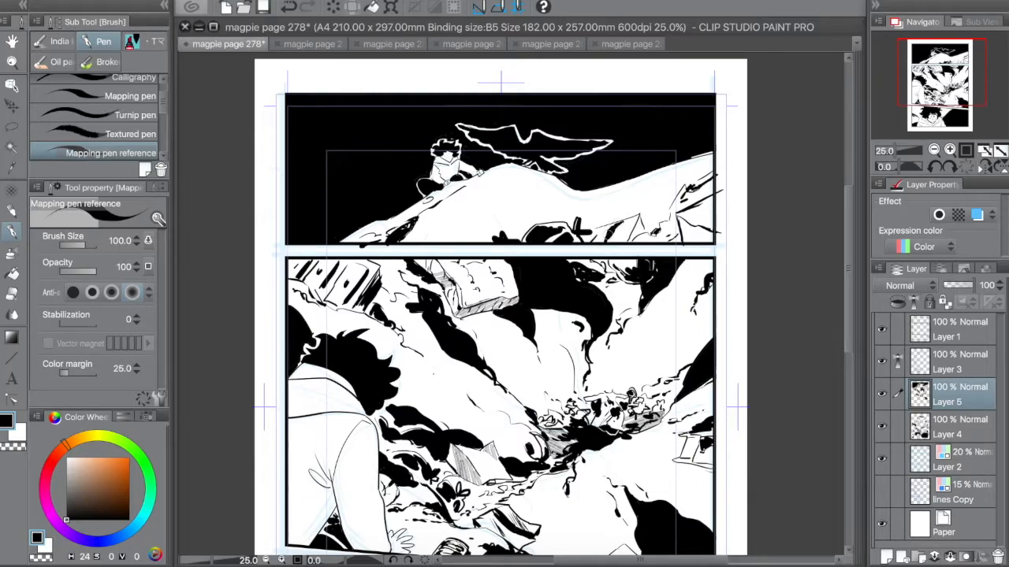